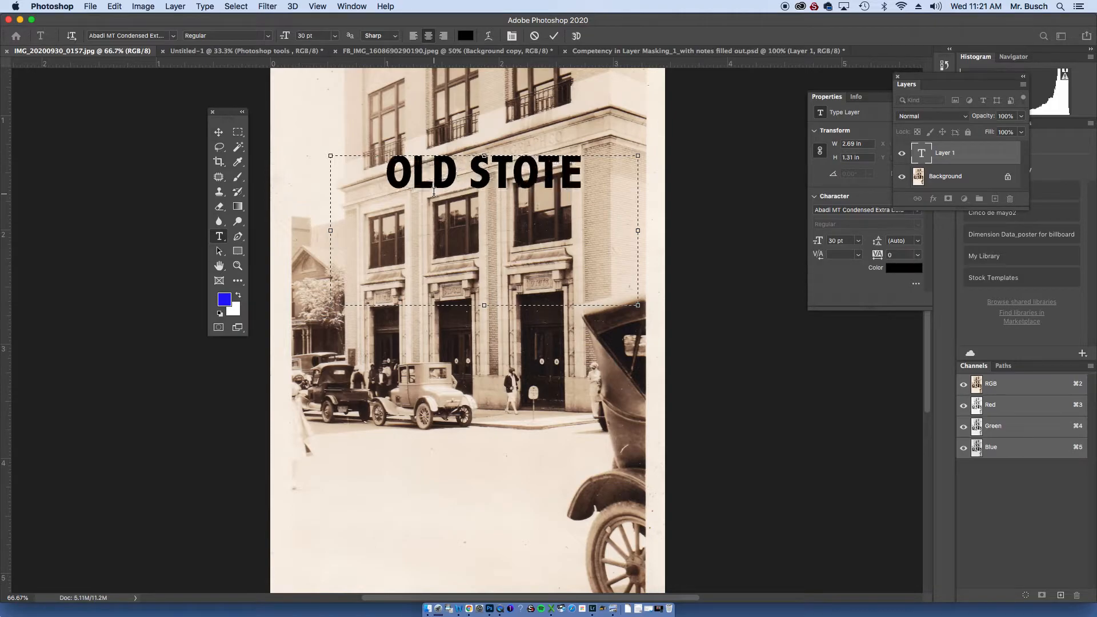
- Correct the heading text to read OLD STORE and move it lower, over the building's windows
{"action": "key", "text": "BackSpace"}
{"action": "type", "text": "RE"}
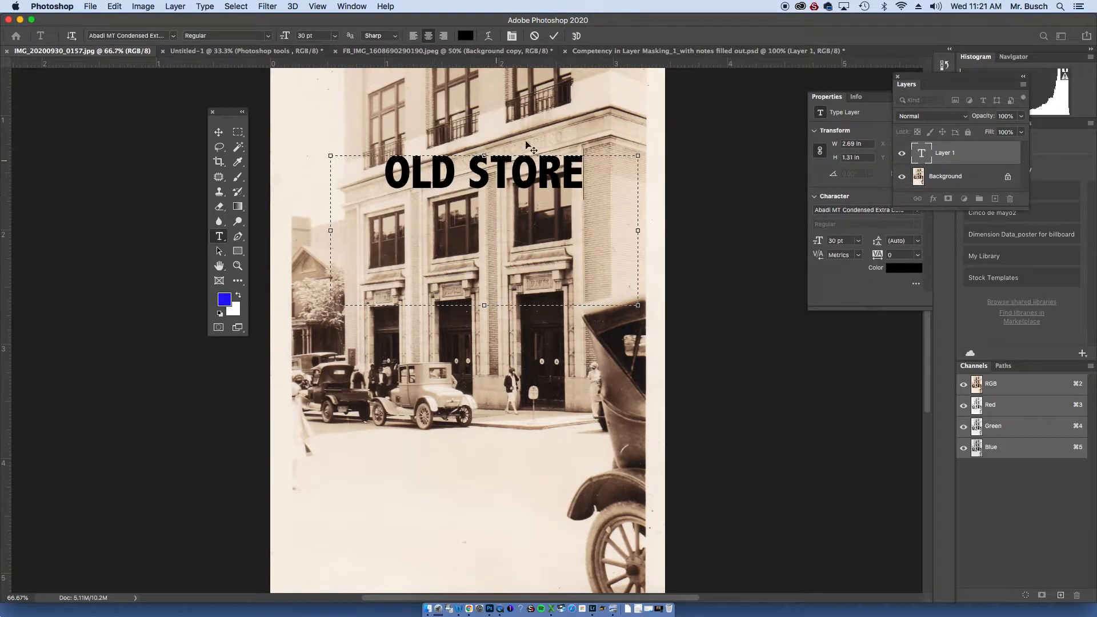
{"action": "left_click", "coordinate": [218, 132]}
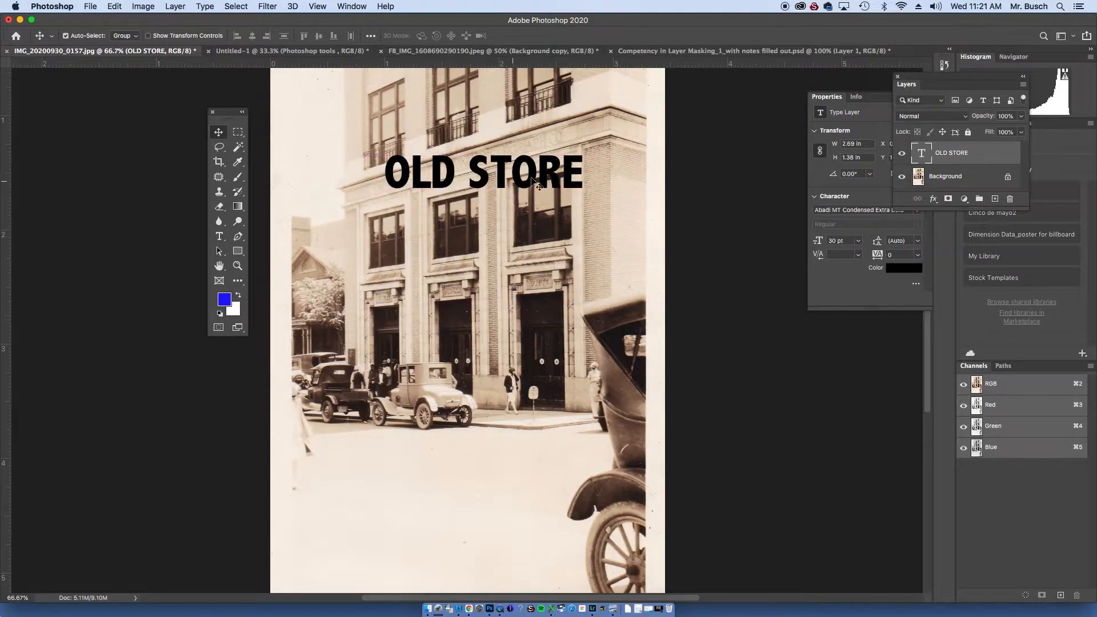
{"action": "left_click_drag", "start_coordinate": [513, 194], "coordinate": [475, 259]}
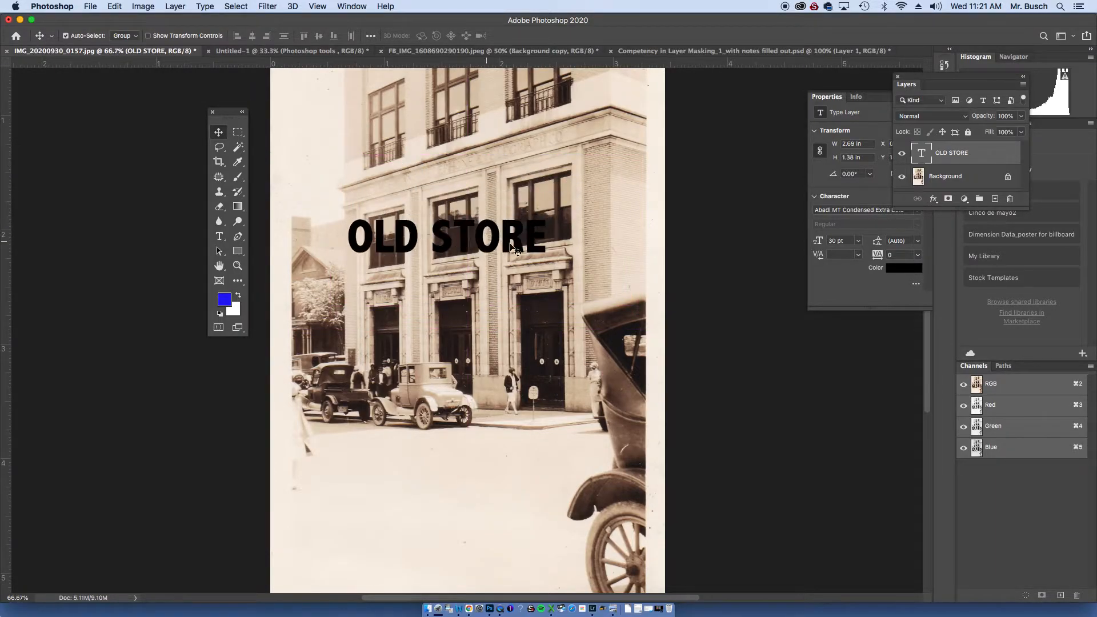
- Load the OLD STORE lettering as a selection, hide the text layer, and mask the Background photo with it
{"action": "left_click", "coordinate": [921, 153], "text": "super"}
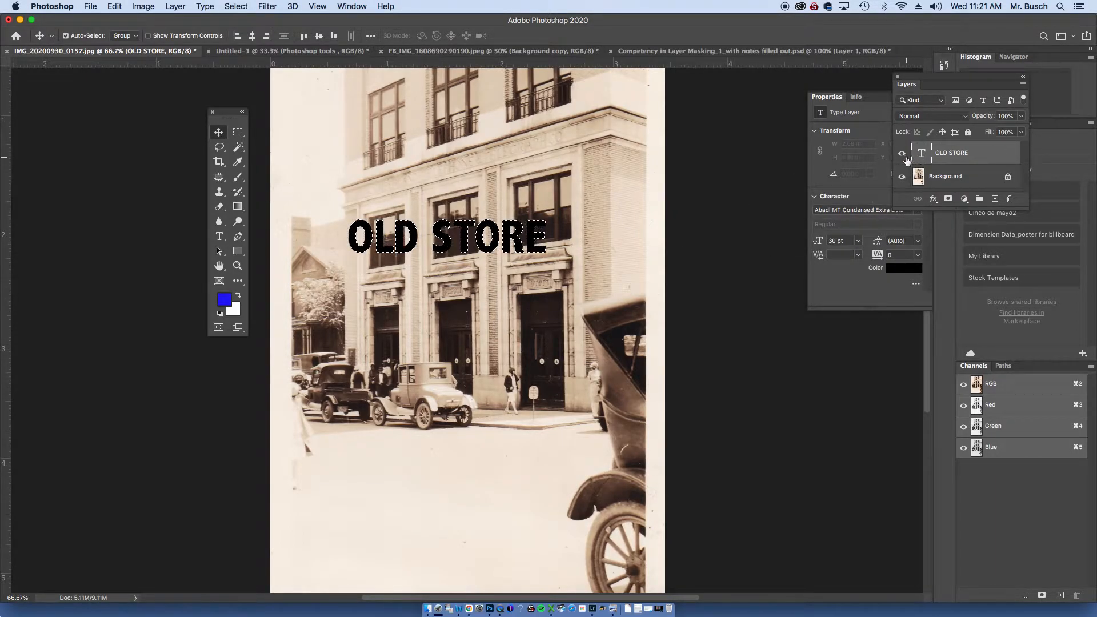
{"action": "left_click", "coordinate": [903, 155]}
{"action": "left_click", "coordinate": [954, 177]}
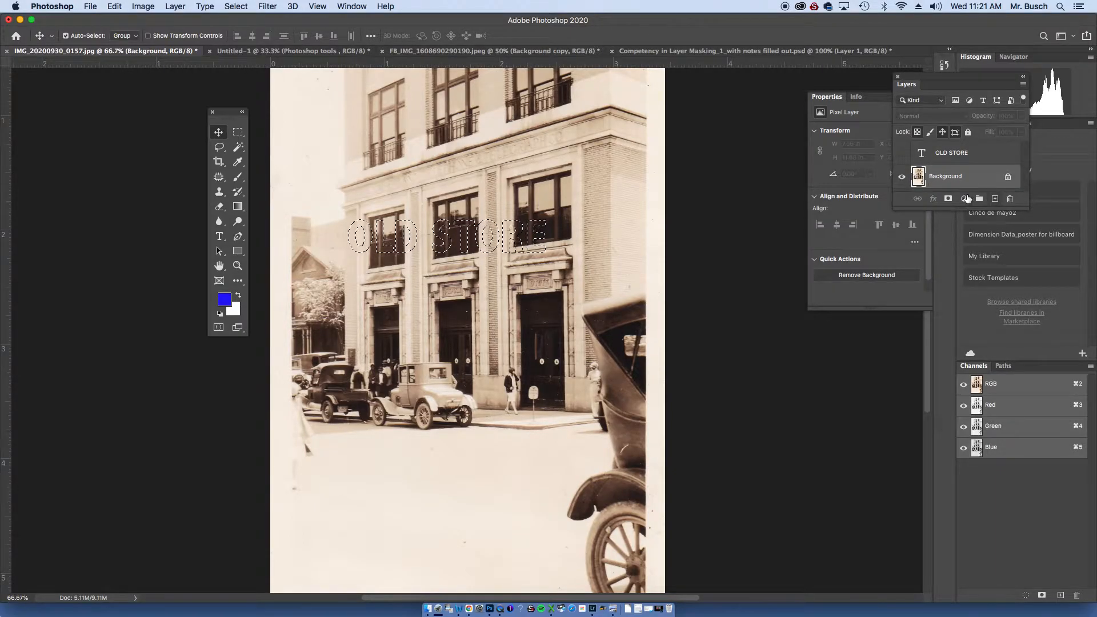
{"action": "left_click", "coordinate": [950, 199]}
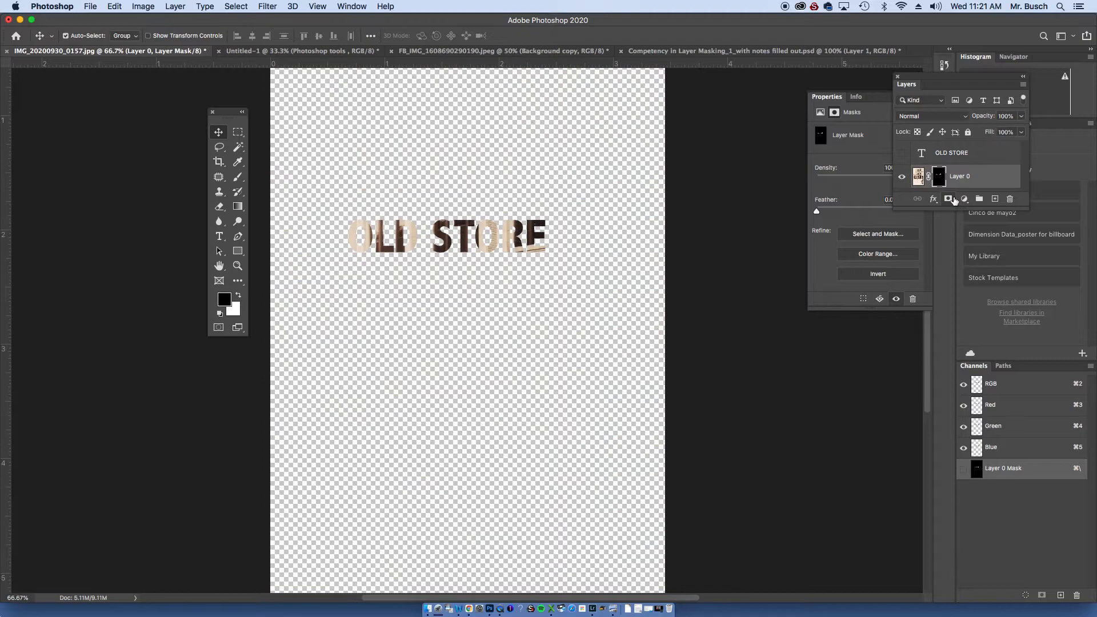
- Add a solid colour fill layer in near-white fafaff beneath the masked photo layer
{"action": "left_click_drag", "start_coordinate": [1022, 203], "coordinate": [1023, 316]}
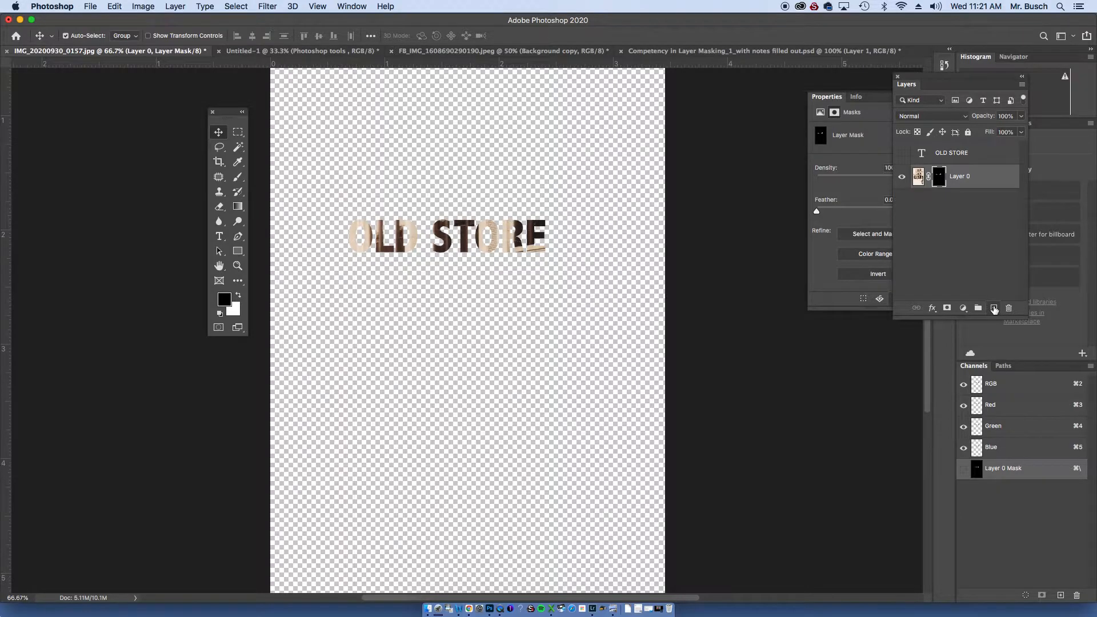
{"action": "left_click", "coordinate": [995, 310]}
{"action": "left_click_drag", "start_coordinate": [941, 178], "coordinate": [937, 215]}
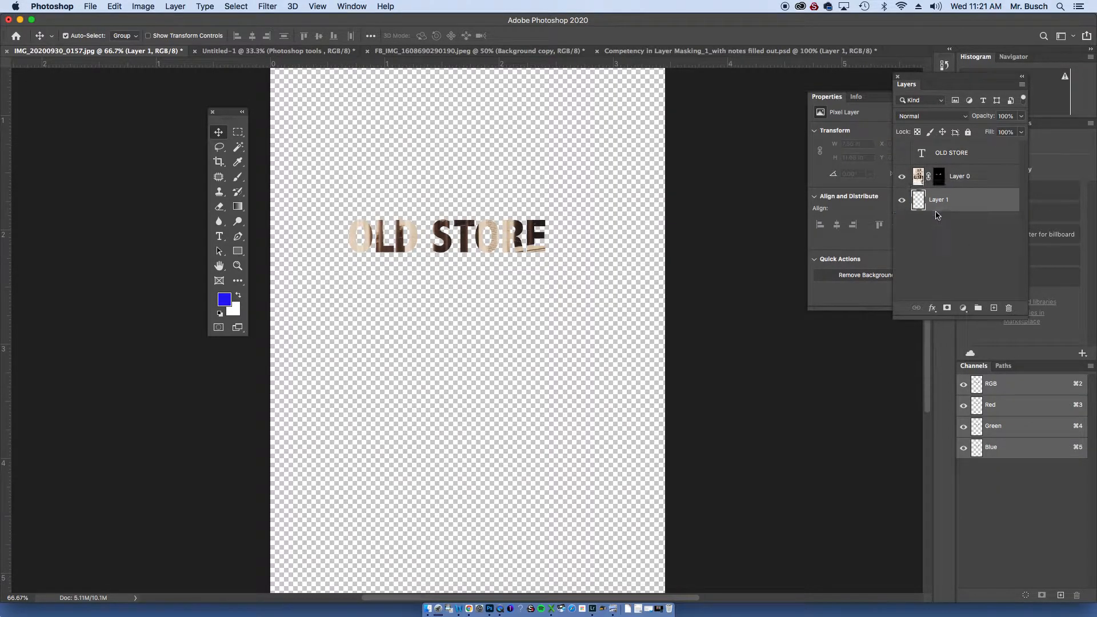
{"action": "left_click", "coordinate": [963, 308]}
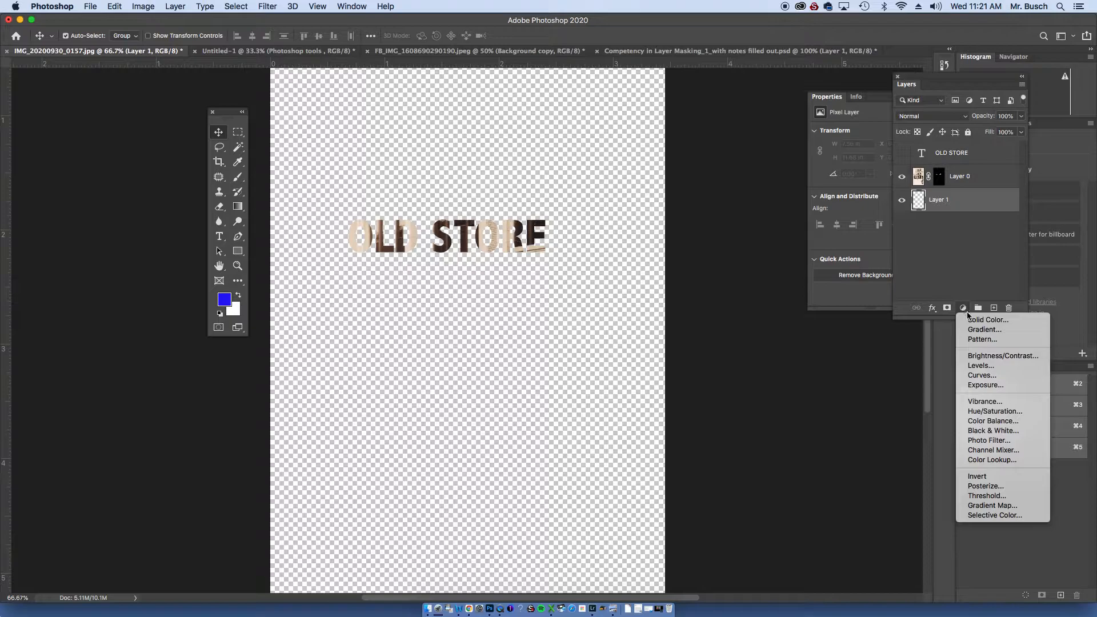
{"action": "left_click", "coordinate": [970, 318]}
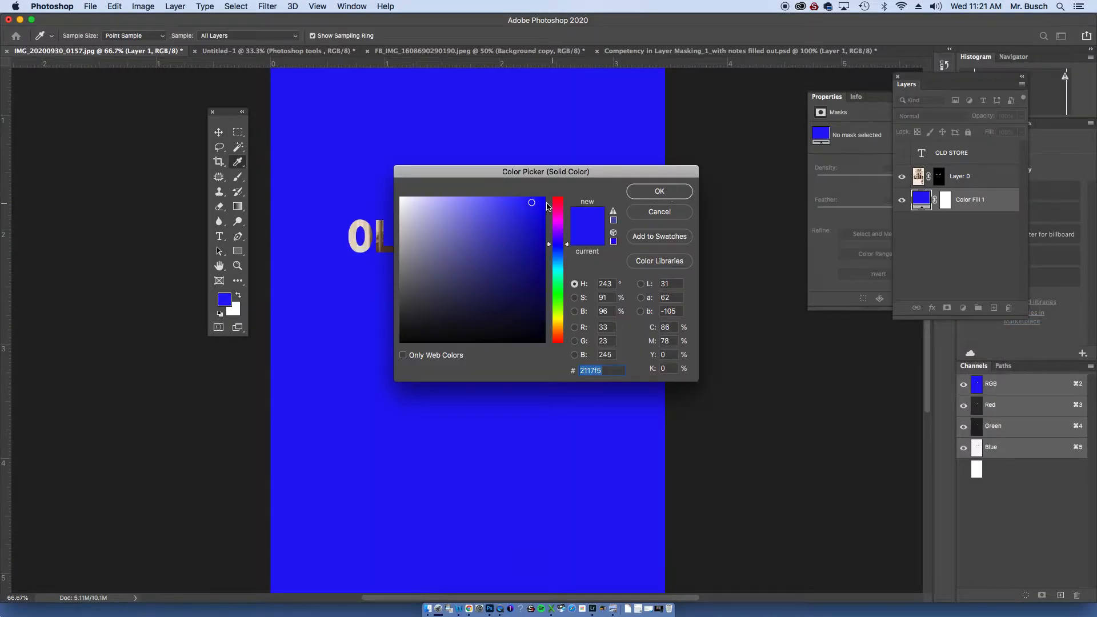
{"action": "left_click_drag", "start_coordinate": [437, 202], "coordinate": [403, 198]}
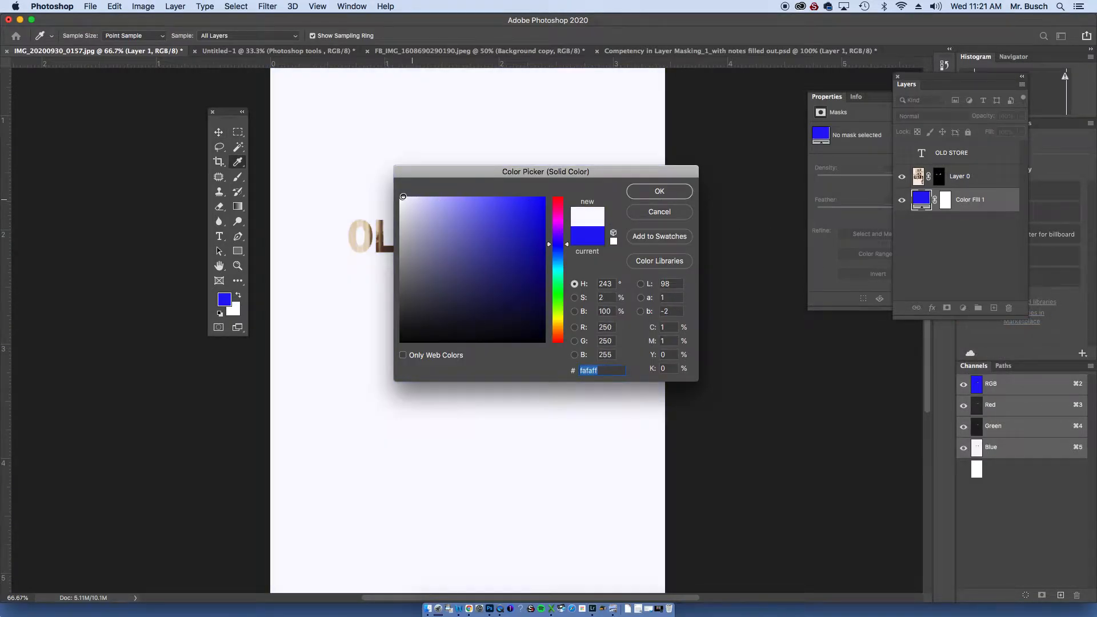
{"action": "left_click", "coordinate": [660, 192]}
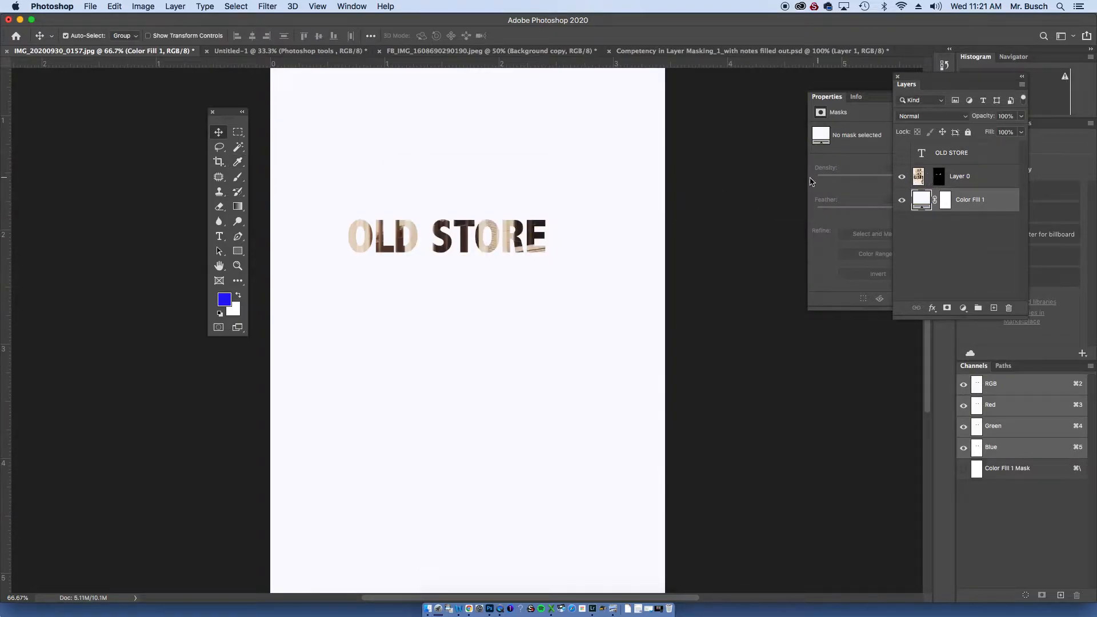
- Add a Drop Shadow effect to the masked photo layer, Layer 0
{"action": "left_click", "coordinate": [920, 178]}
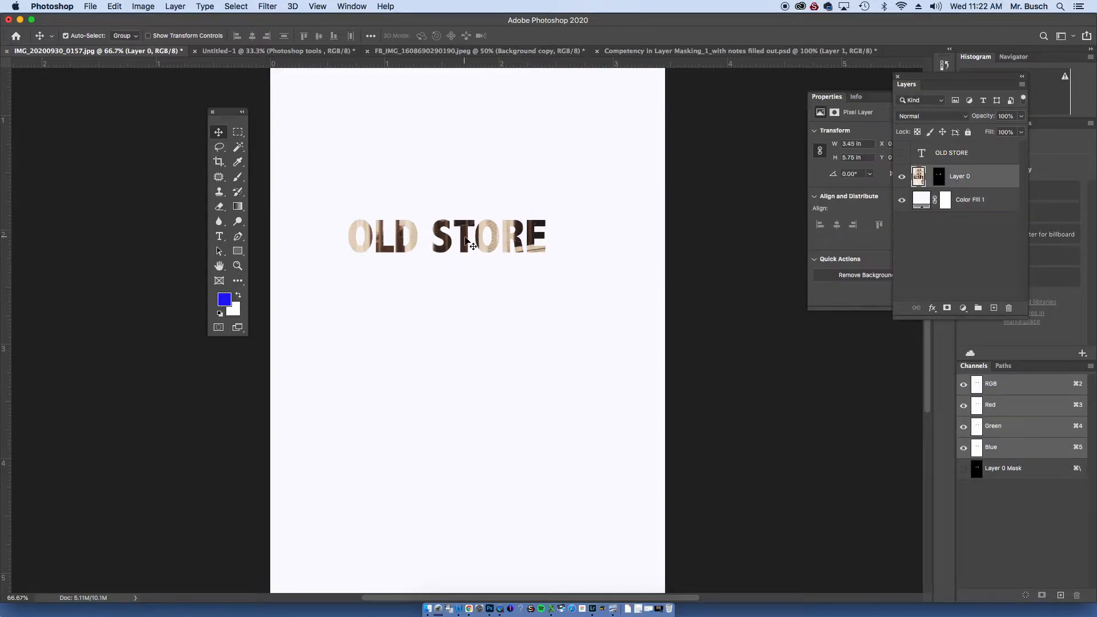
{"action": "left_click_drag", "start_coordinate": [467, 245], "coordinate": [522, 232]}
{"action": "left_click", "coordinate": [963, 309]}
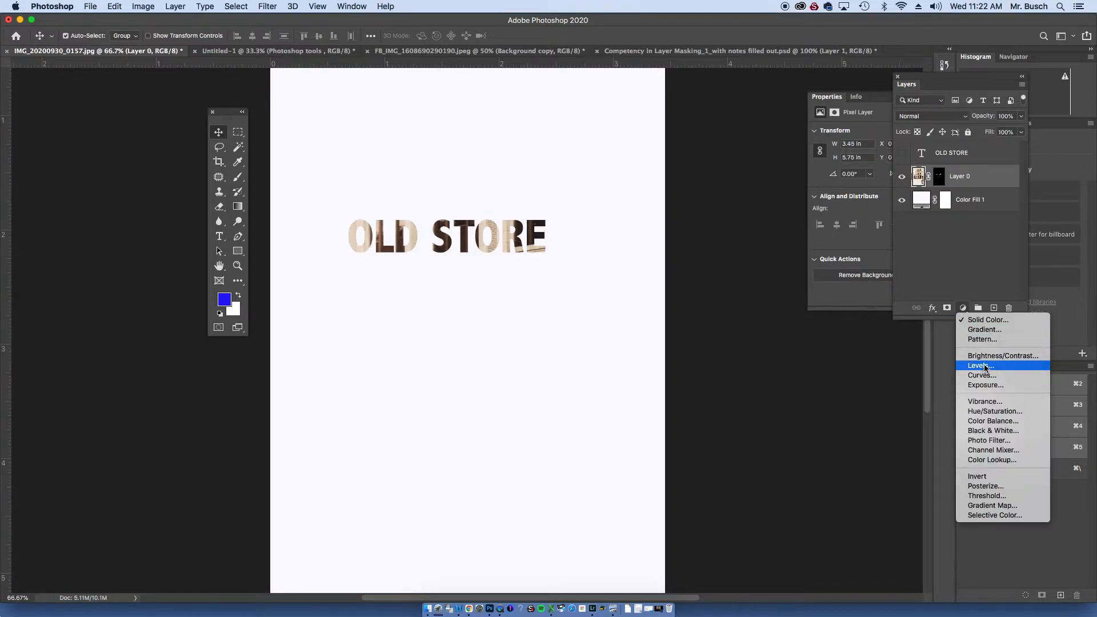
{"action": "left_click", "coordinate": [933, 308]}
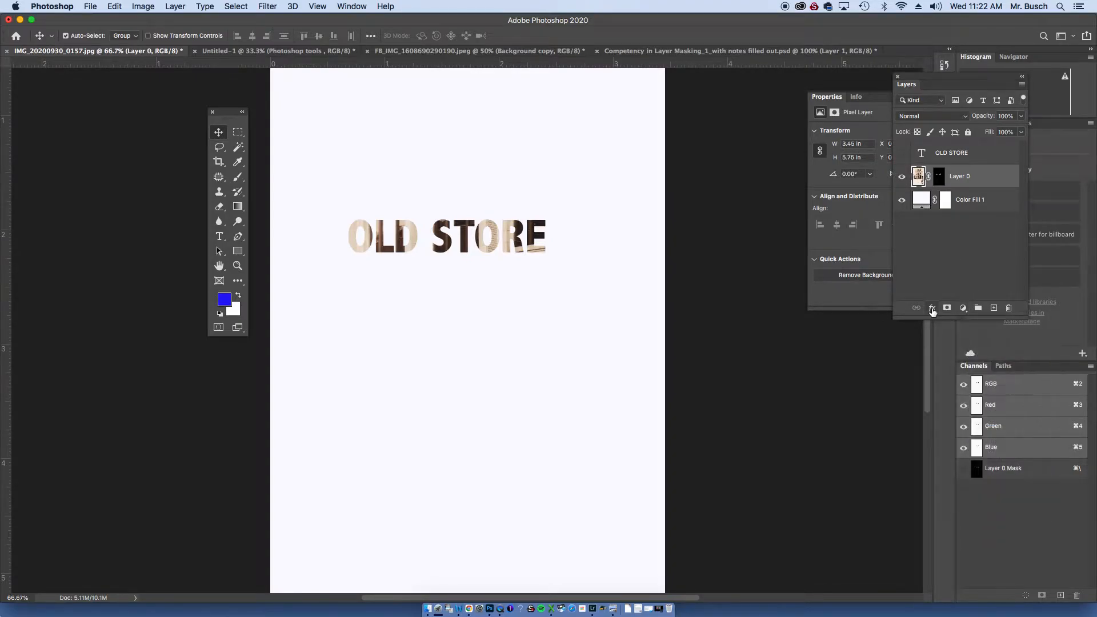
{"action": "left_click", "coordinate": [933, 309]}
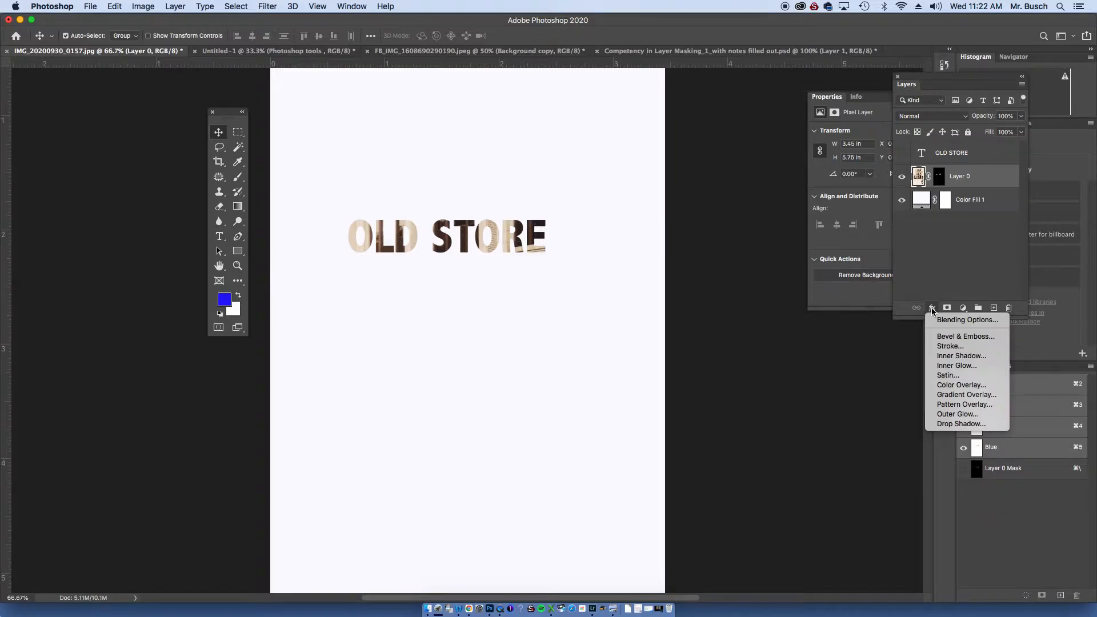
{"action": "left_click", "coordinate": [964, 424]}
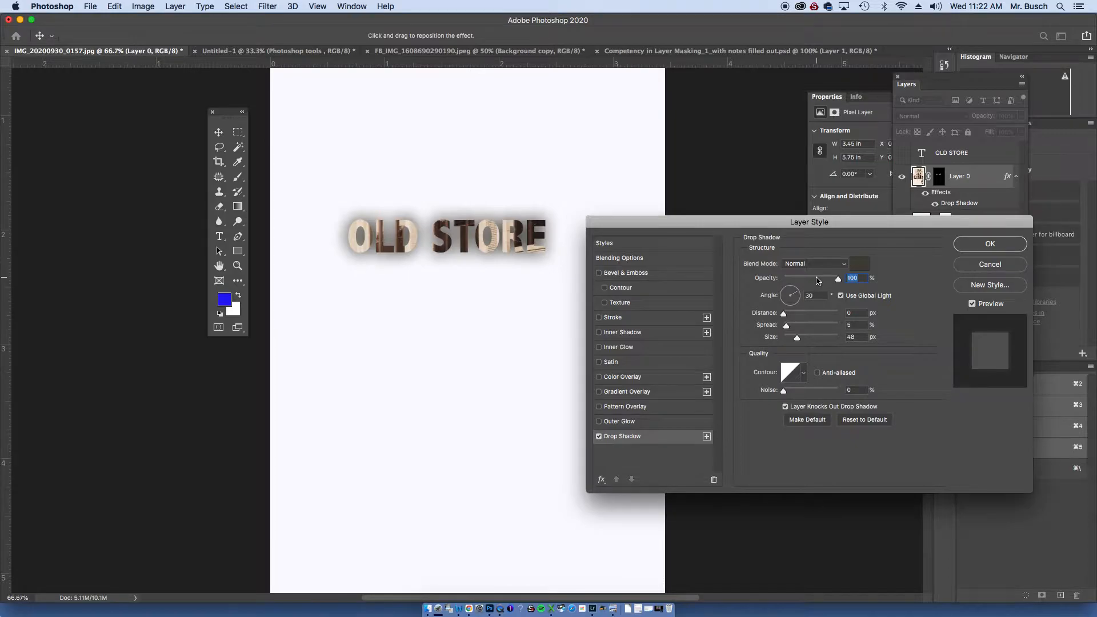
- Set the drop shadow to 57% opacity, 7 px distance, 27% spread and 8 px size
{"action": "left_click_drag", "start_coordinate": [795, 314], "coordinate": [802, 317]}
{"action": "left_click", "coordinate": [799, 316]}
{"action": "left_click_drag", "start_coordinate": [797, 284], "coordinate": [815, 280]}
{"action": "mouse_move", "coordinate": [787, 327]}
{"action": "left_mouse_down"}
{"action": "mouse_move", "coordinate": [799, 329]}
{"action": "mouse_move", "coordinate": [790, 338]}
{"action": "left_mouse_up"}
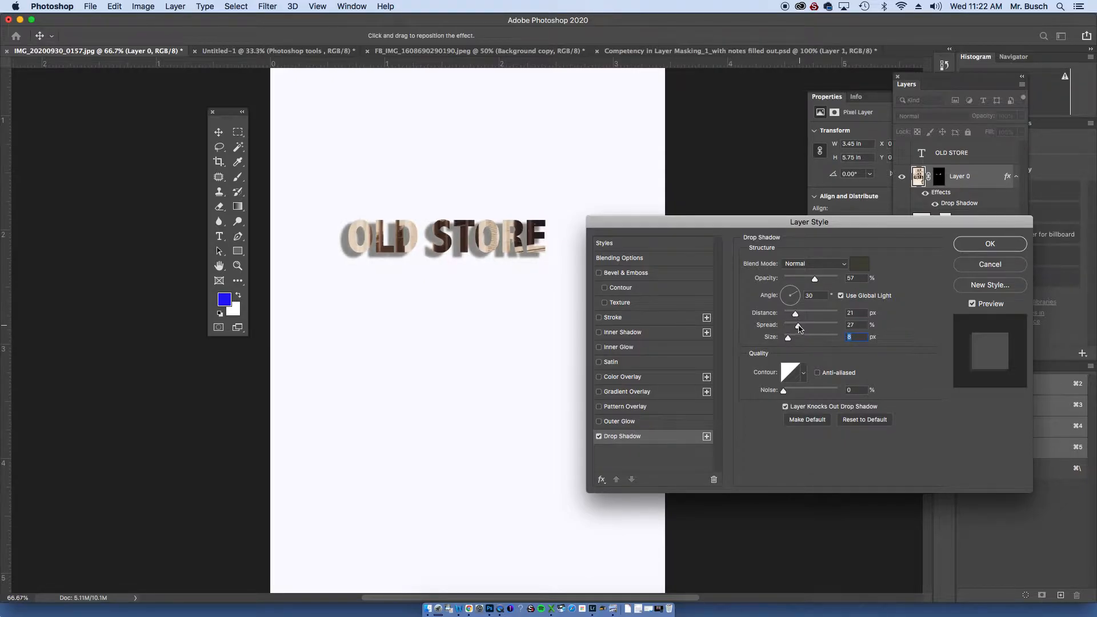
{"action": "left_click_drag", "start_coordinate": [797, 315], "coordinate": [788, 316]}
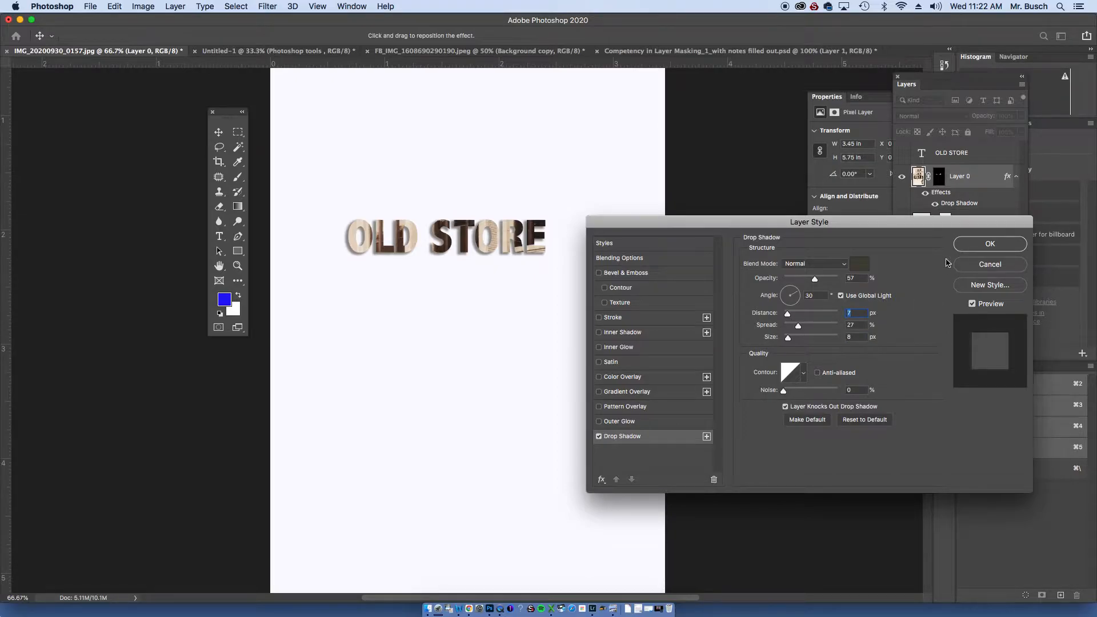
- Change the drop shadow's colour to near-black and apply the layer style
{"action": "left_click", "coordinate": [860, 264]}
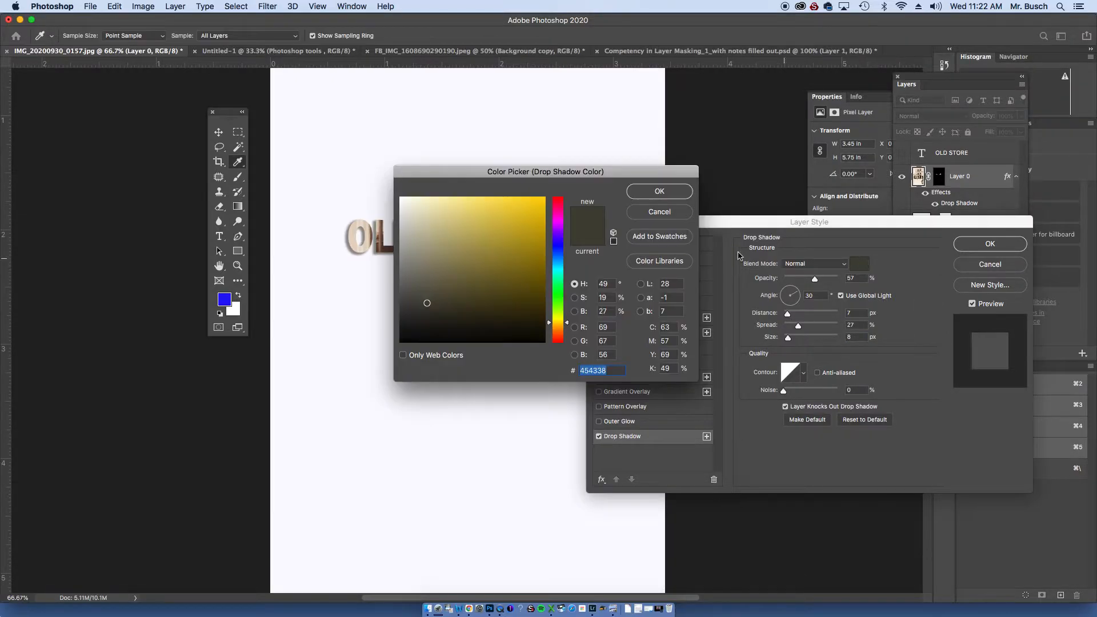
{"action": "left_click", "coordinate": [517, 212]}
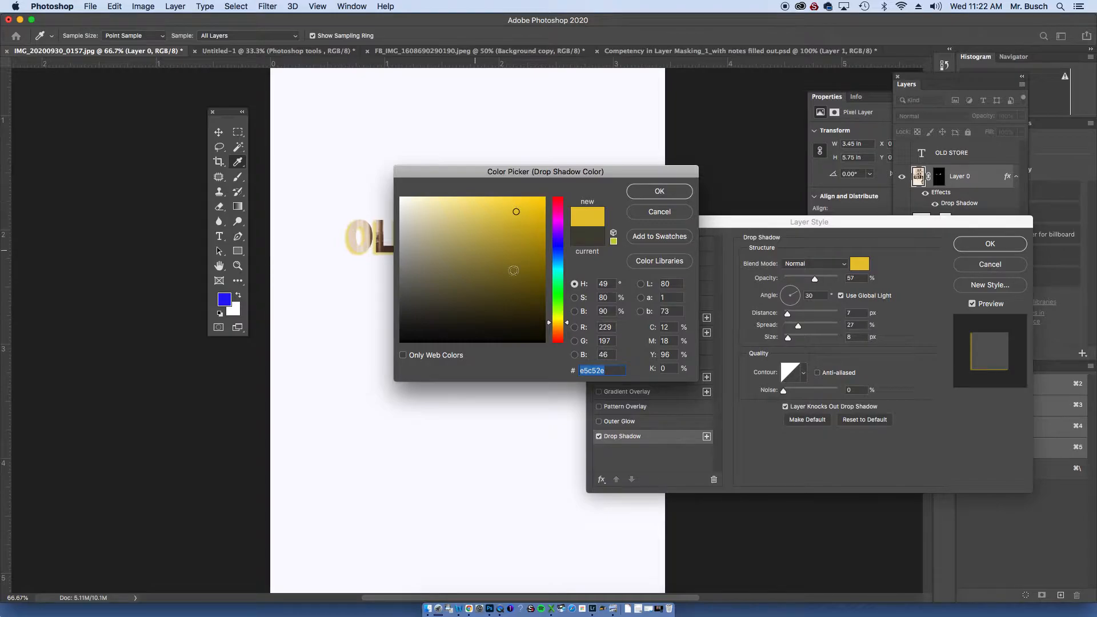
{"action": "left_click", "coordinate": [418, 319]}
{"action": "left_click", "coordinate": [666, 192]}
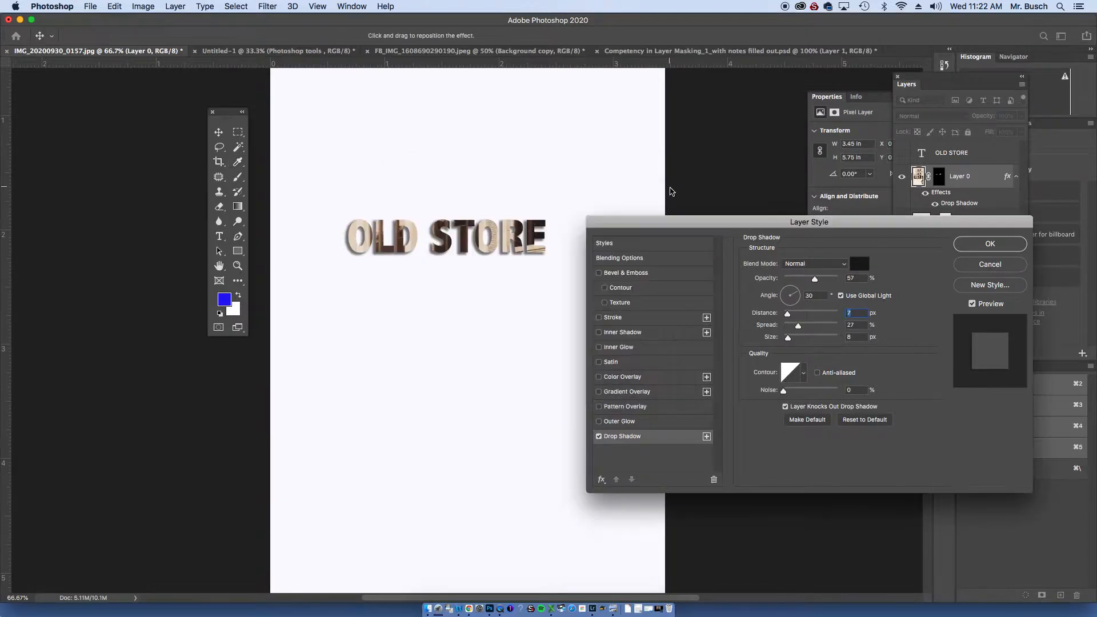
{"action": "left_click", "coordinate": [1025, 249]}
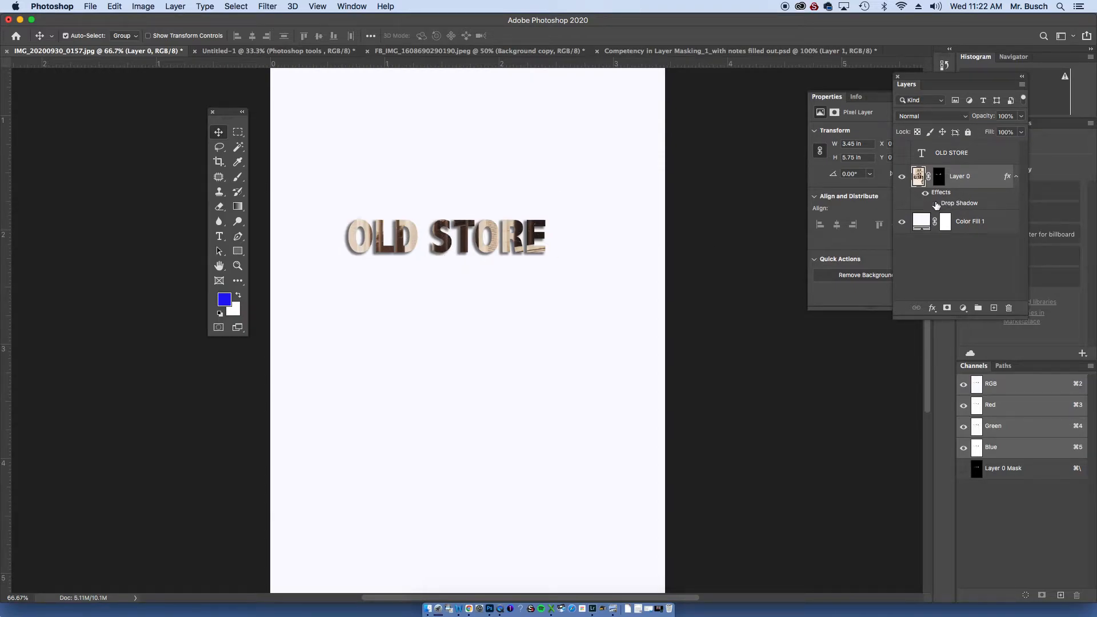
- Add a pinkish-red solid colour fill layer above the masked photo layer and clip it to that layer
{"action": "mouse_move", "coordinate": [933, 195]}
{"action": "left_mouse_down"}
{"action": "mouse_move", "coordinate": [966, 209]}
{"action": "mouse_move", "coordinate": [999, 307]}
{"action": "mouse_move", "coordinate": [948, 206]}
{"action": "left_mouse_up"}
{"action": "left_click", "coordinate": [994, 308]}
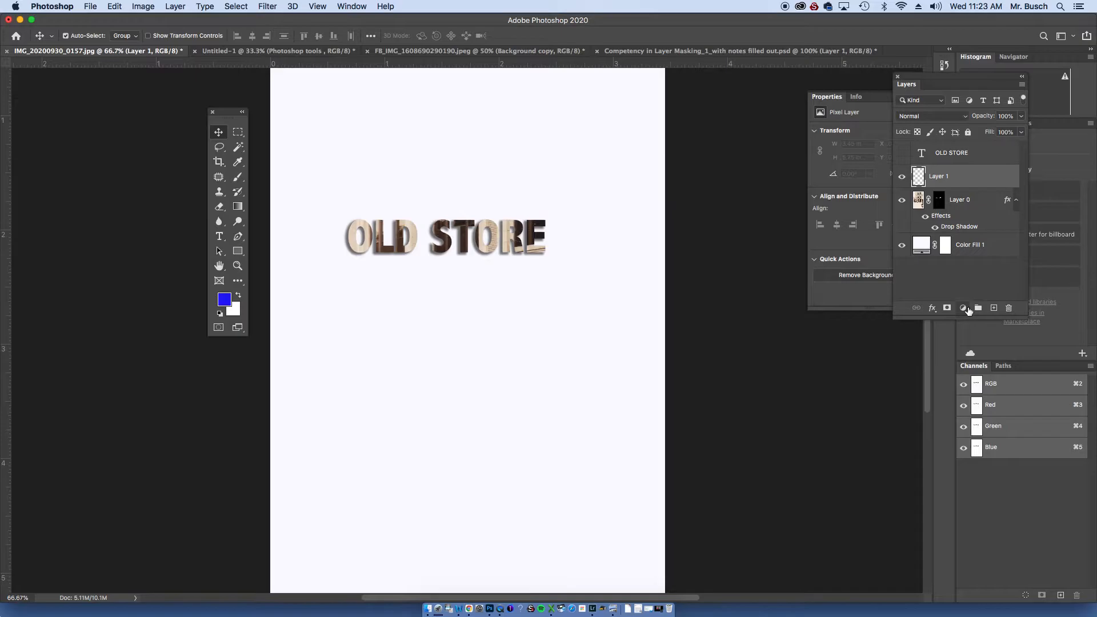
{"action": "left_click", "coordinate": [962, 308]}
{"action": "left_click", "coordinate": [967, 320]}
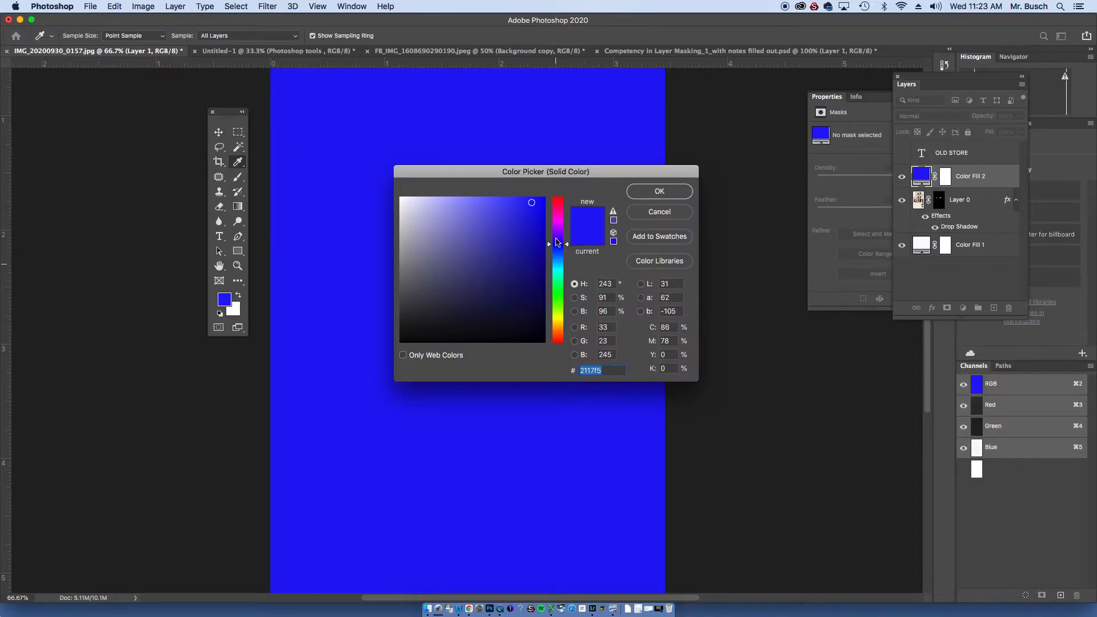
{"action": "left_click", "coordinate": [560, 205]}
{"action": "left_click", "coordinate": [659, 192]}
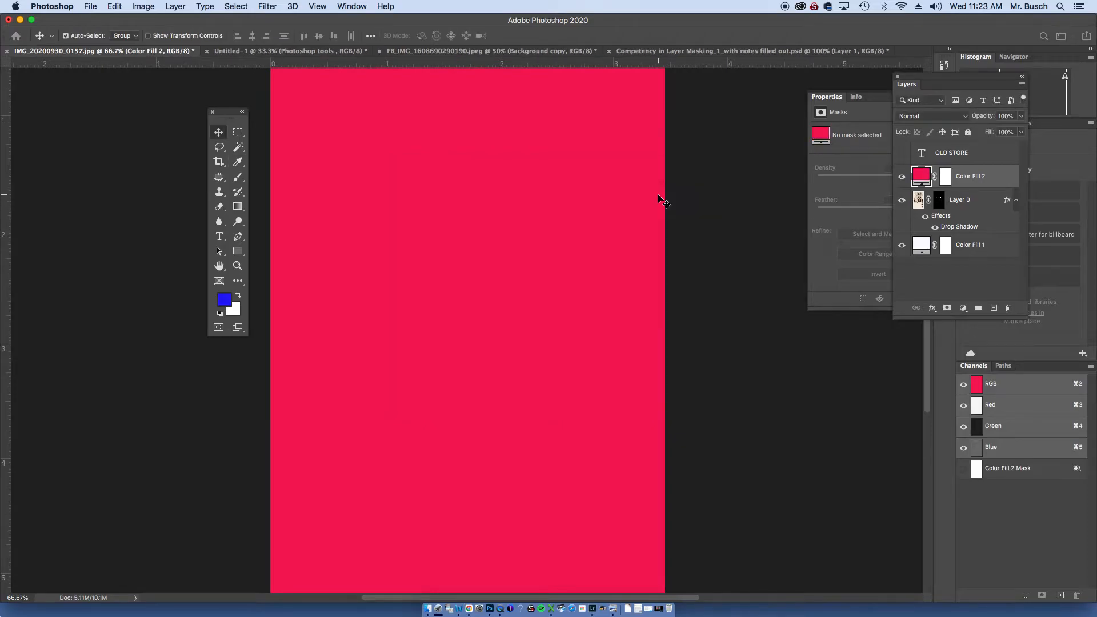
{"action": "left_click_drag", "start_coordinate": [932, 198], "coordinate": [930, 186]}
{"action": "left_click", "coordinate": [931, 186], "text": "alt"}
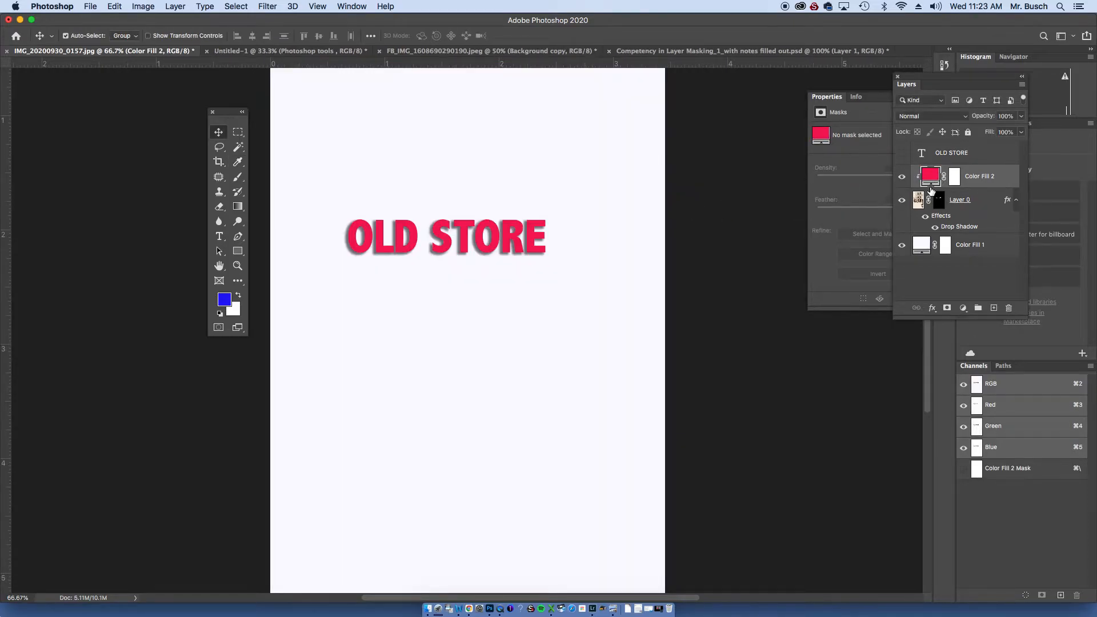
{"action": "mouse_move", "coordinate": [936, 192]}
{"action": "left_mouse_down"}
{"action": "mouse_move", "coordinate": [983, 186]}
{"action": "mouse_move", "coordinate": [924, 178]}
{"action": "mouse_move", "coordinate": [920, 200]}
{"action": "mouse_move", "coordinate": [937, 200]}
{"action": "left_mouse_up"}
- Set the blend mode of the clipped red fill layer to Color
{"action": "left_click", "coordinate": [935, 117]}
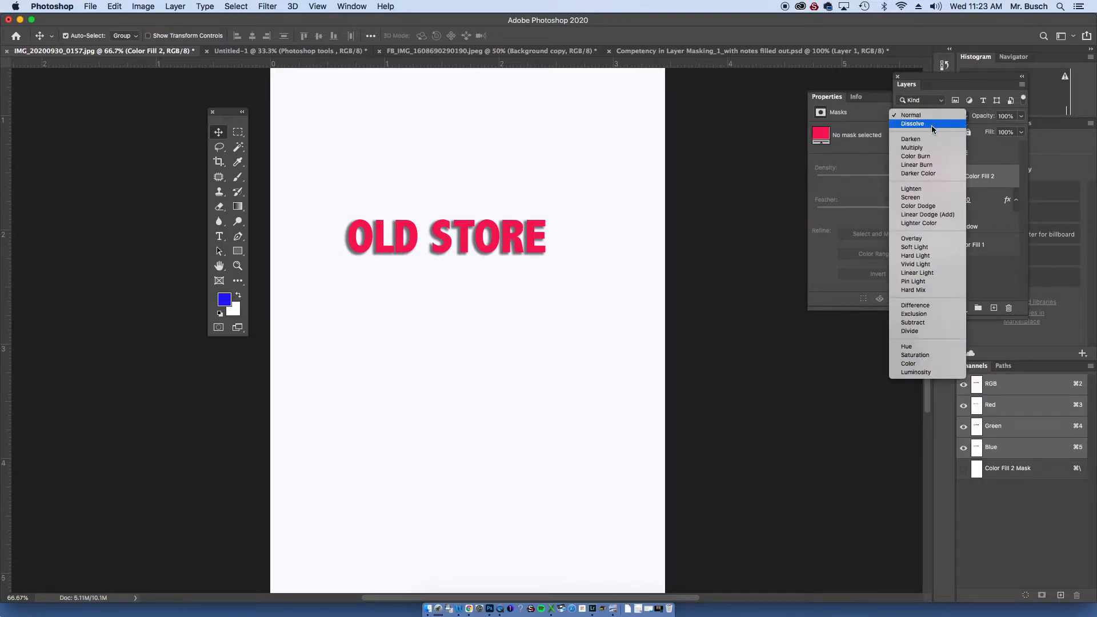
{"action": "left_click", "coordinate": [922, 117]}
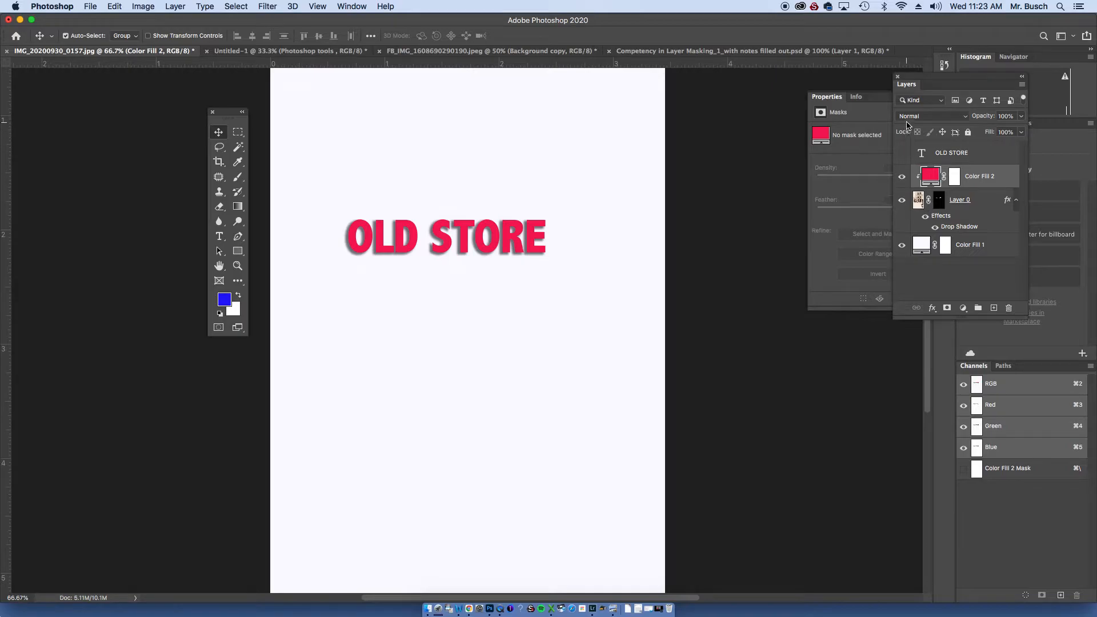
{"action": "left_click", "coordinate": [910, 118]}
{"action": "left_click", "coordinate": [911, 119]}
{"action": "left_click", "coordinate": [917, 118]}
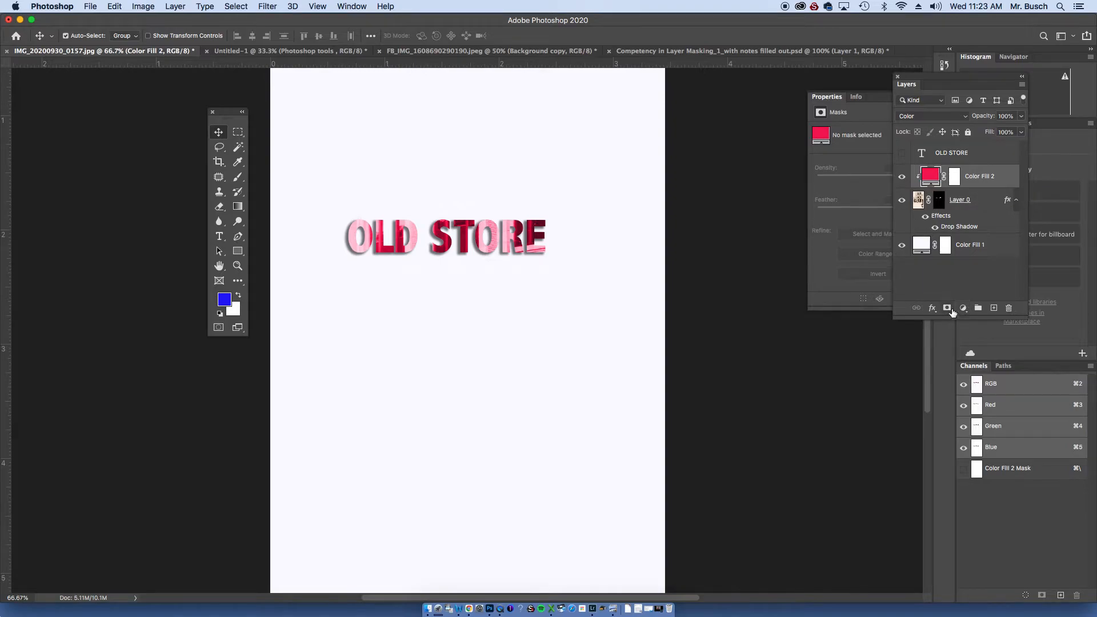
- Try adding another mask to the red fill layer and examine the tinted OLD STORE lettering up close
{"action": "left_click", "coordinate": [949, 309]}
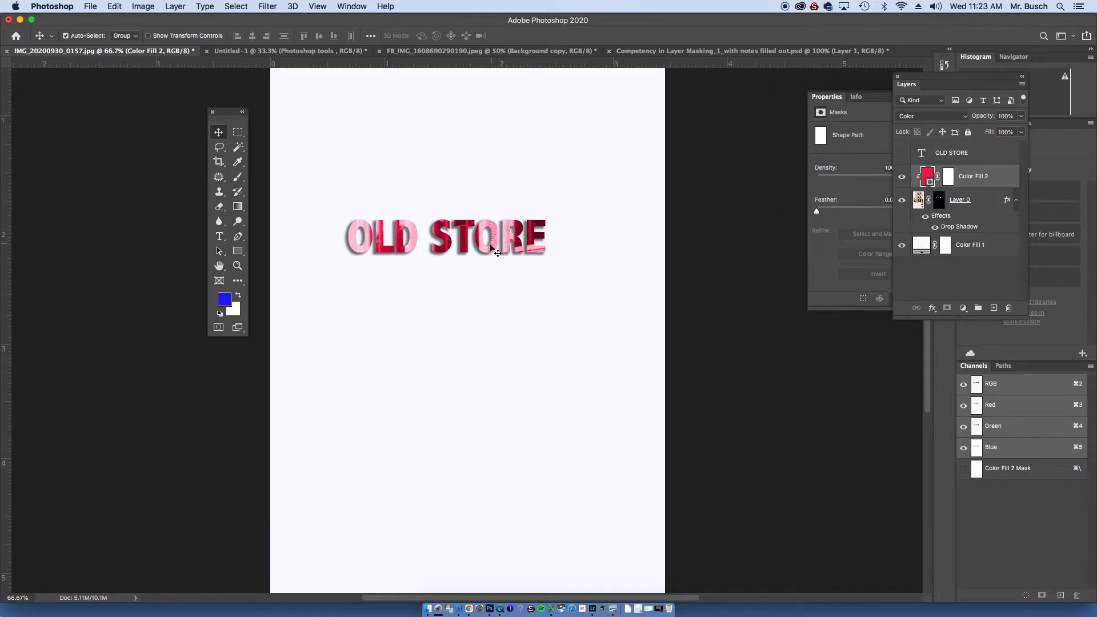
{"action": "left_click", "coordinate": [492, 247], "text": "super"}
{"action": "left_click", "coordinate": [491, 247], "text": "super"}
{"action": "left_click", "coordinate": [492, 247], "text": "super"}
{"action": "left_click_drag", "start_coordinate": [491, 248], "coordinate": [697, 309]}
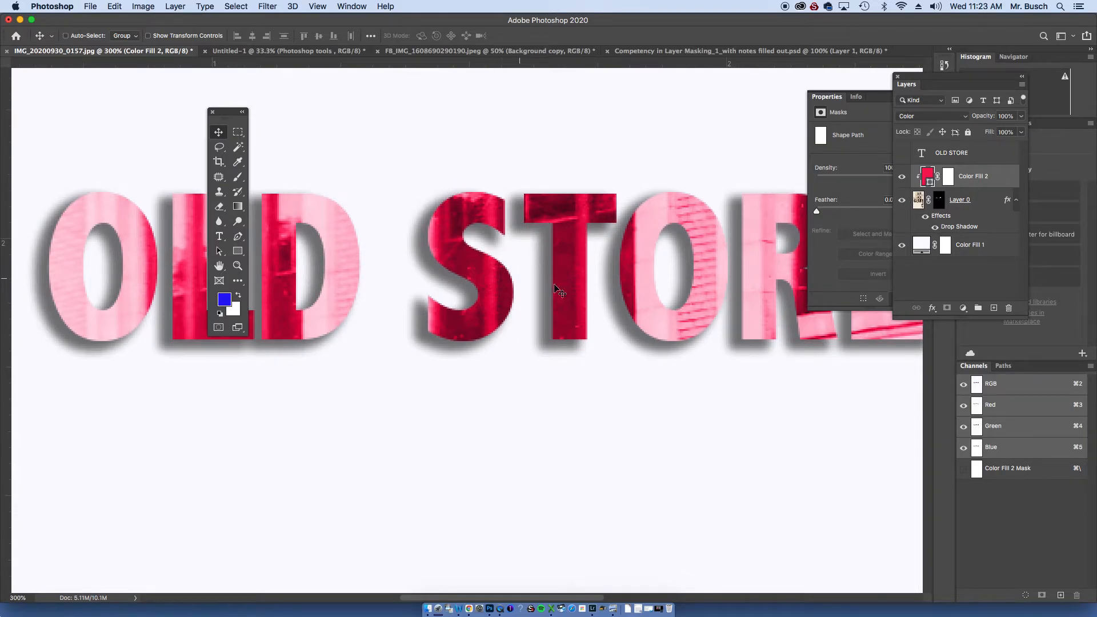
{"action": "key", "text": "super+minus"}
{"action": "key", "text": "super+minus"}
{"action": "key", "text": "super+minus"}
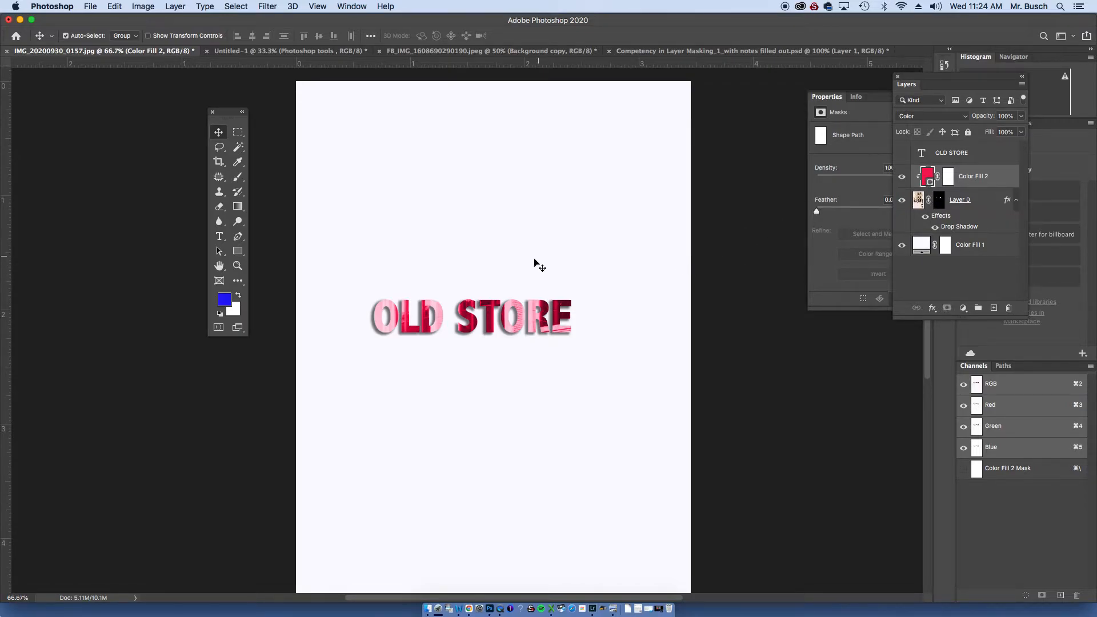
- Paint black with the Brush on the red fill layer's mask over the word OLD to remove the tint there
{"action": "left_click", "coordinate": [237, 176]}
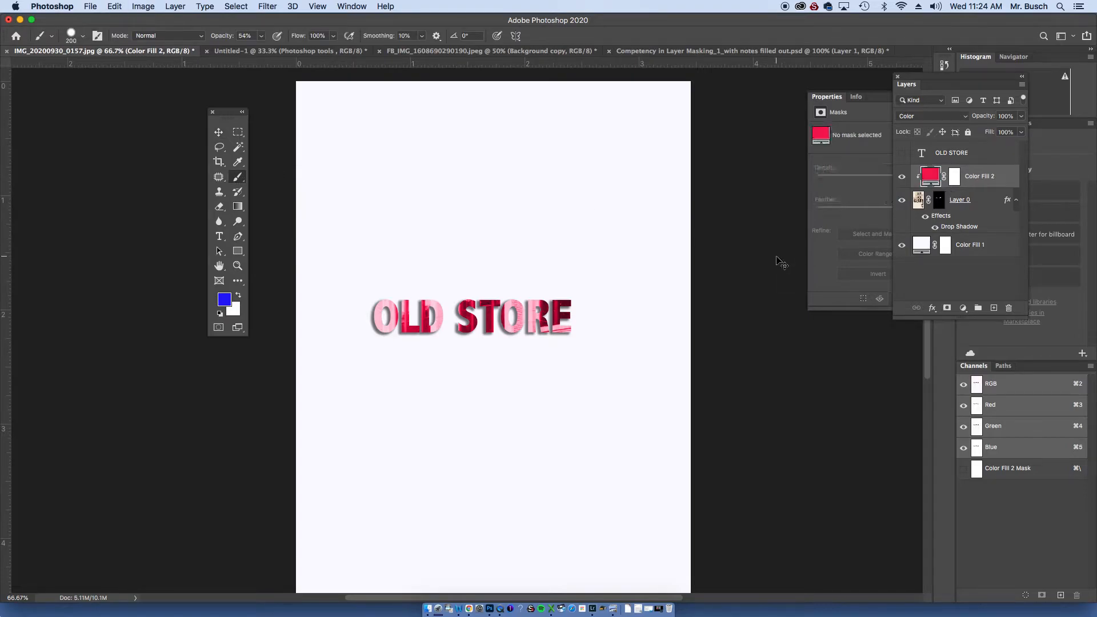
{"action": "left_click", "coordinate": [955, 177]}
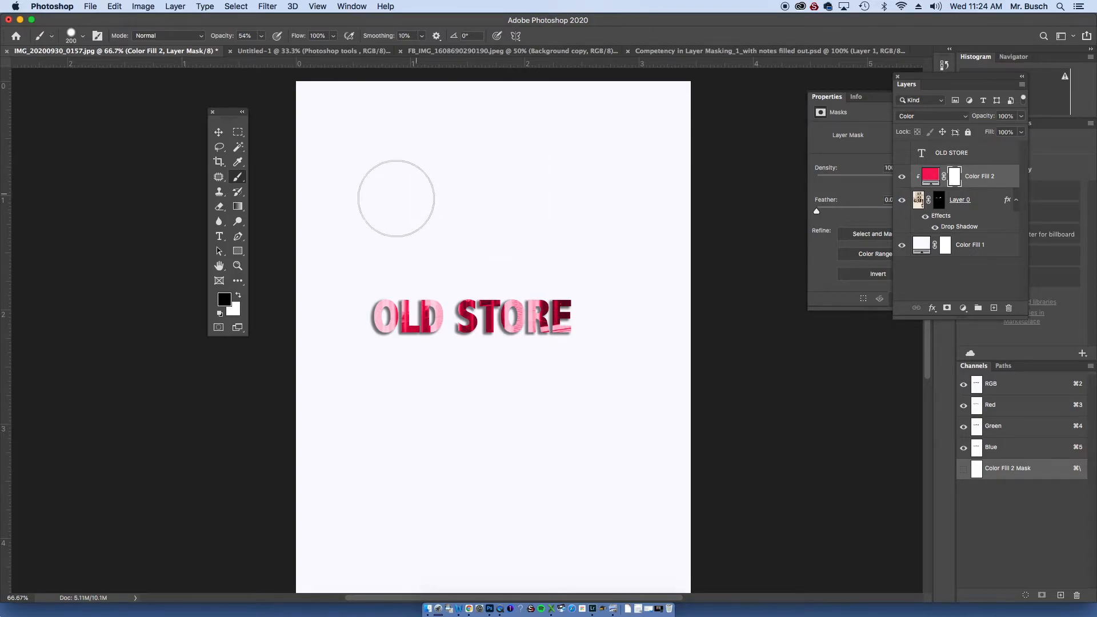
{"action": "mouse_move", "coordinate": [387, 346]}
{"action": "left_mouse_down"}
{"action": "mouse_move", "coordinate": [409, 297]}
{"action": "mouse_move", "coordinate": [412, 343]}
{"action": "left_mouse_up"}
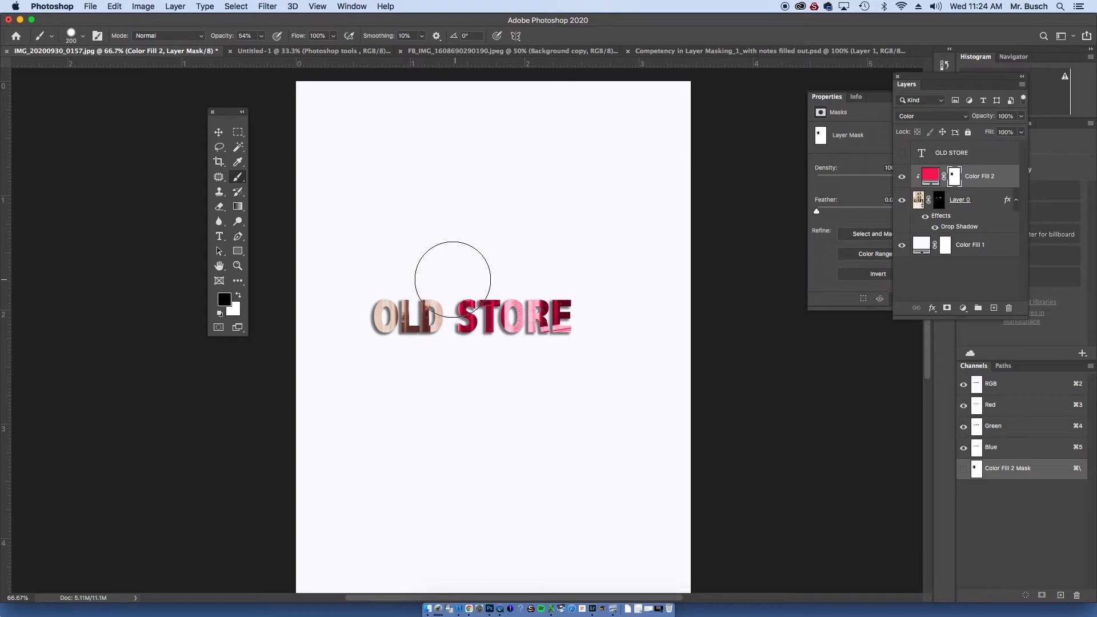
{"action": "mouse_move", "coordinate": [427, 301]}
{"action": "left_mouse_down"}
{"action": "mouse_move", "coordinate": [482, 289]}
{"action": "mouse_move", "coordinate": [381, 294]}
{"action": "mouse_move", "coordinate": [393, 330]}
{"action": "mouse_move", "coordinate": [405, 297]}
{"action": "left_mouse_up"}
- Add a blue (#2117f5) solid colour fill layer above the red fill layer and clip it to the masked photo lettering
{"action": "left_click", "coordinate": [995, 309]}
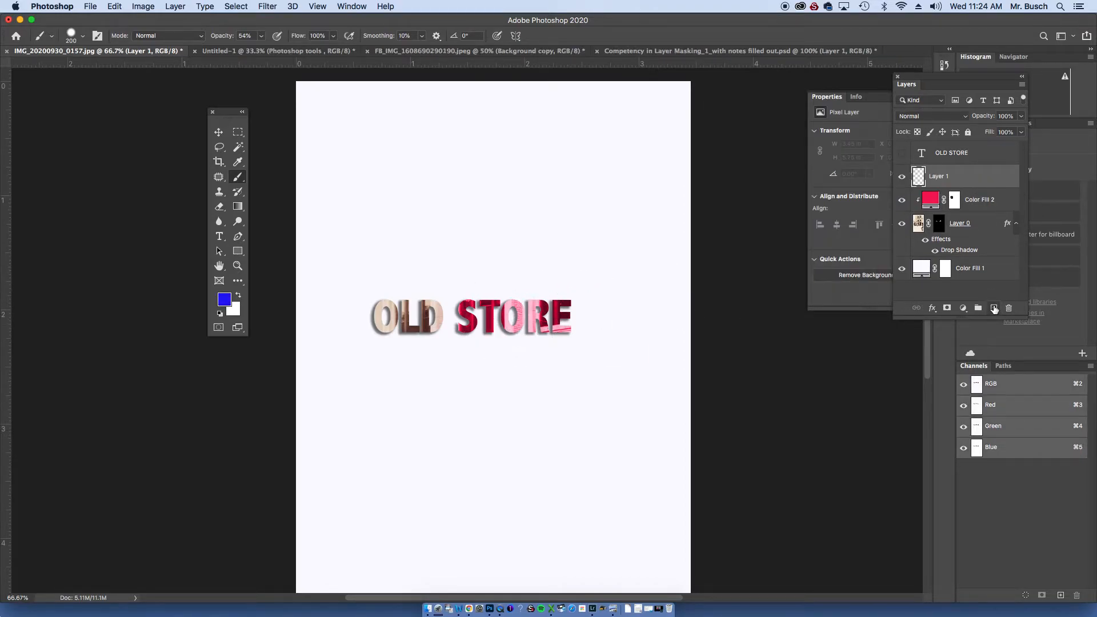
{"action": "left_click", "coordinate": [963, 308]}
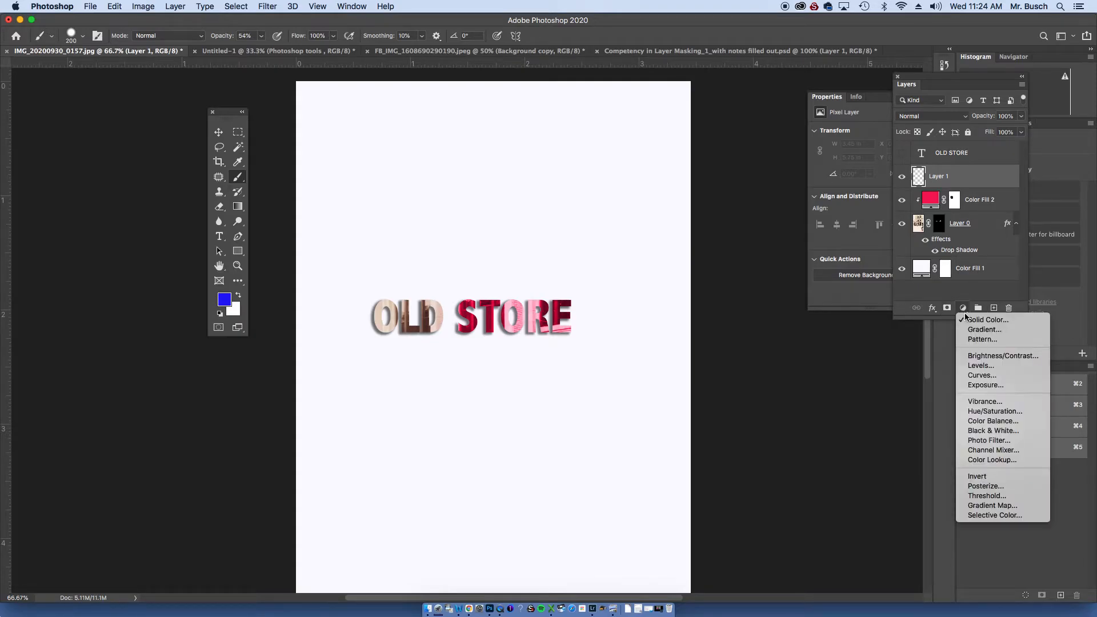
{"action": "left_click", "coordinate": [968, 320]}
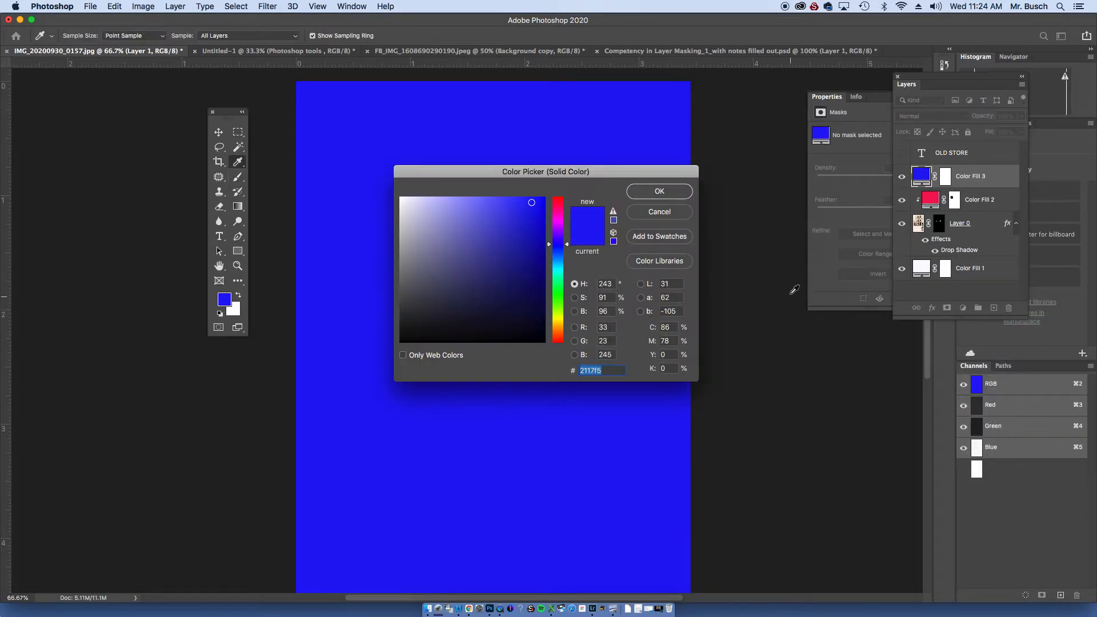
{"action": "left_click", "coordinate": [645, 194]}
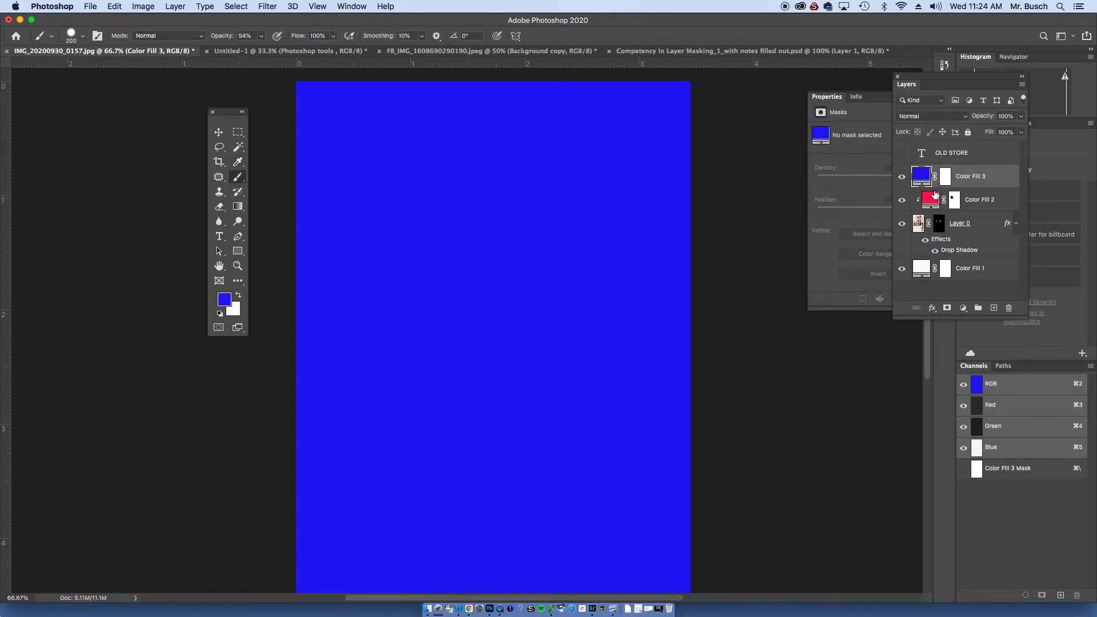
{"action": "left_click", "coordinate": [939, 187], "text": "alt"}
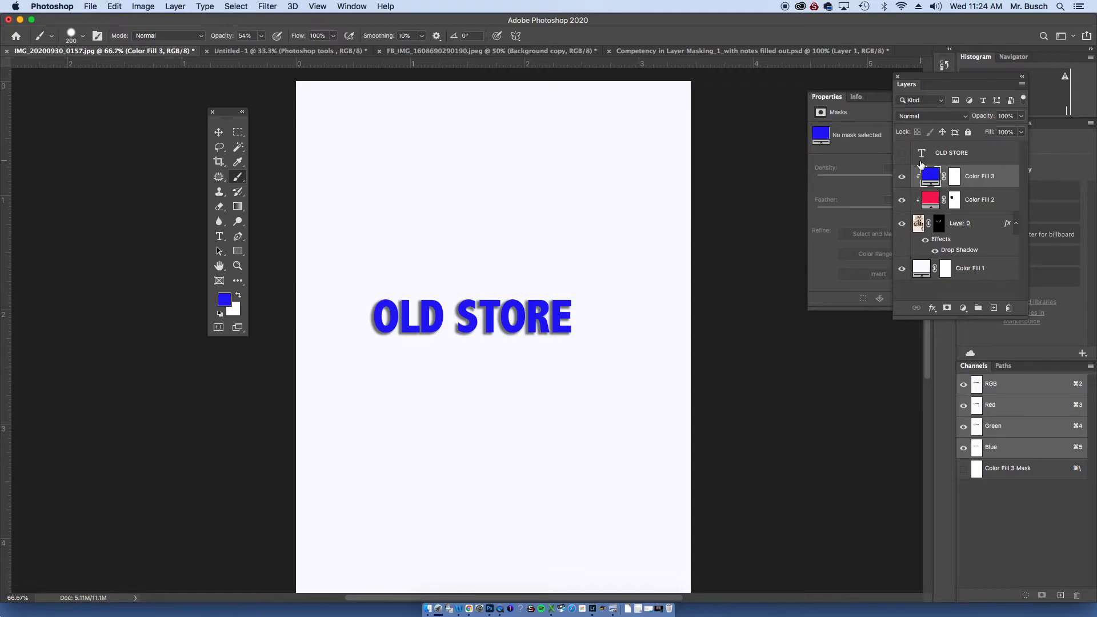
- Set the blue fill layer's blend mode to Color and paint its mask black over the word STORE
{"action": "left_click", "coordinate": [928, 113]}
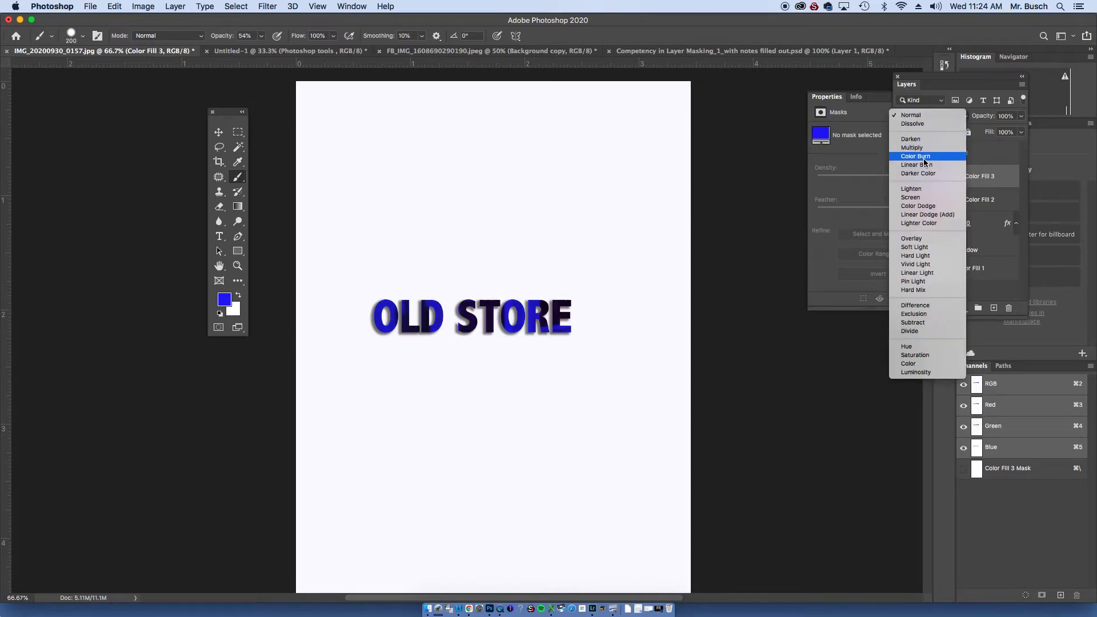
{"action": "left_click", "coordinate": [941, 364]}
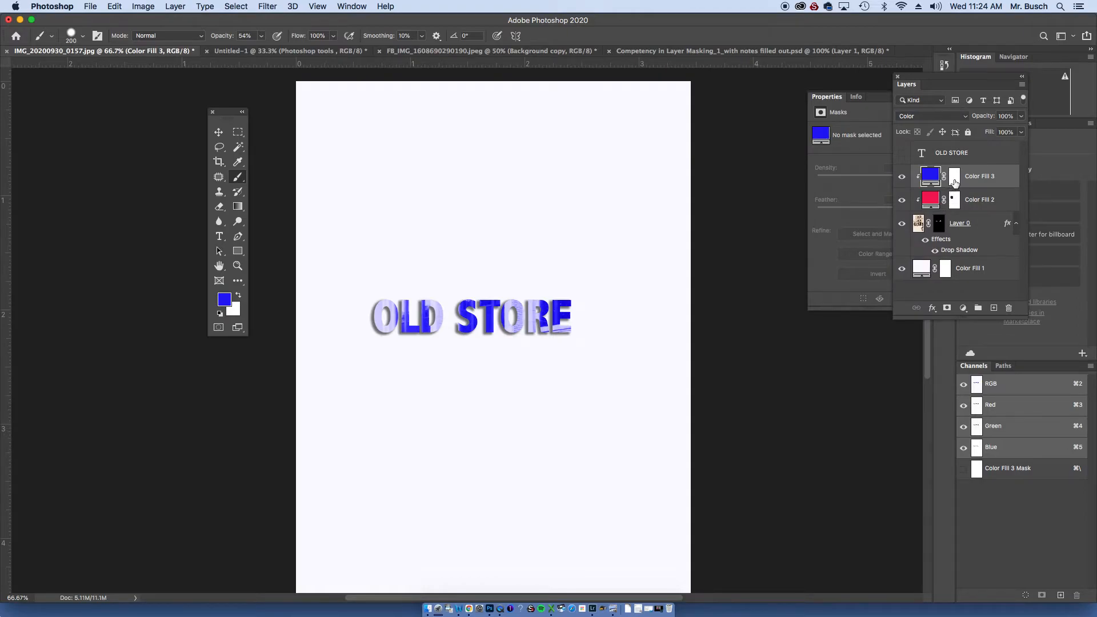
{"action": "left_click", "coordinate": [957, 177]}
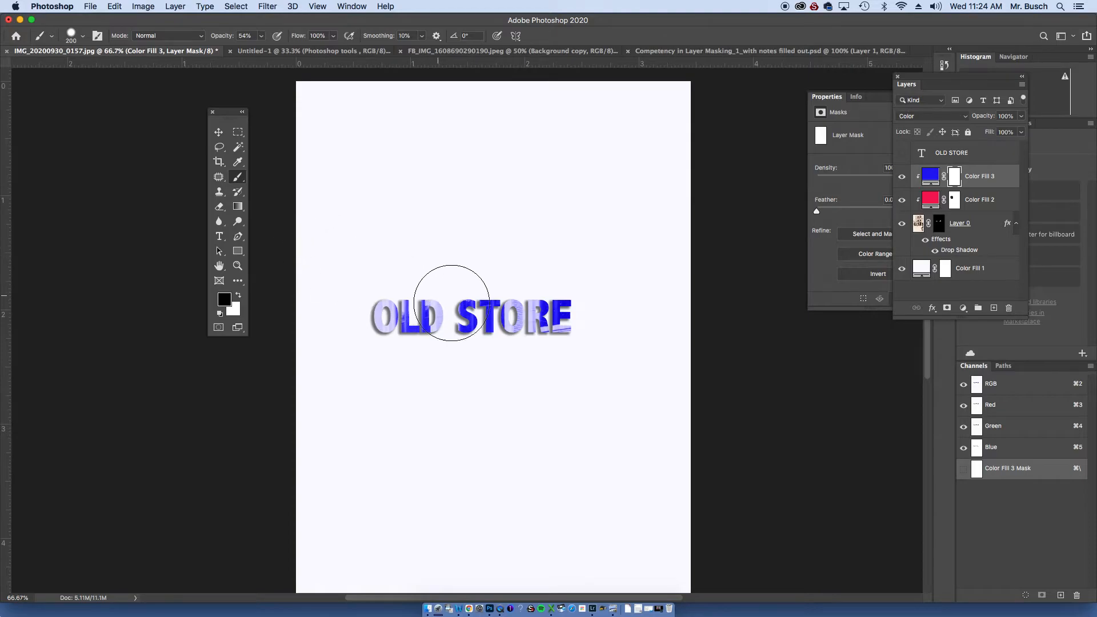
{"action": "mouse_move", "coordinate": [495, 314]}
{"action": "left_mouse_down"}
{"action": "mouse_move", "coordinate": [565, 313]}
{"action": "mouse_move", "coordinate": [517, 342]}
{"action": "mouse_move", "coordinate": [483, 314]}
{"action": "mouse_move", "coordinate": [485, 327]}
{"action": "mouse_move", "coordinate": [557, 320]}
{"action": "mouse_move", "coordinate": [558, 310]}
{"action": "mouse_move", "coordinate": [537, 335]}
{"action": "mouse_move", "coordinate": [515, 313]}
{"action": "mouse_move", "coordinate": [495, 332]}
{"action": "mouse_move", "coordinate": [481, 303]}
{"action": "mouse_move", "coordinate": [483, 312]}
{"action": "mouse_move", "coordinate": [557, 300]}
{"action": "left_mouse_up"}
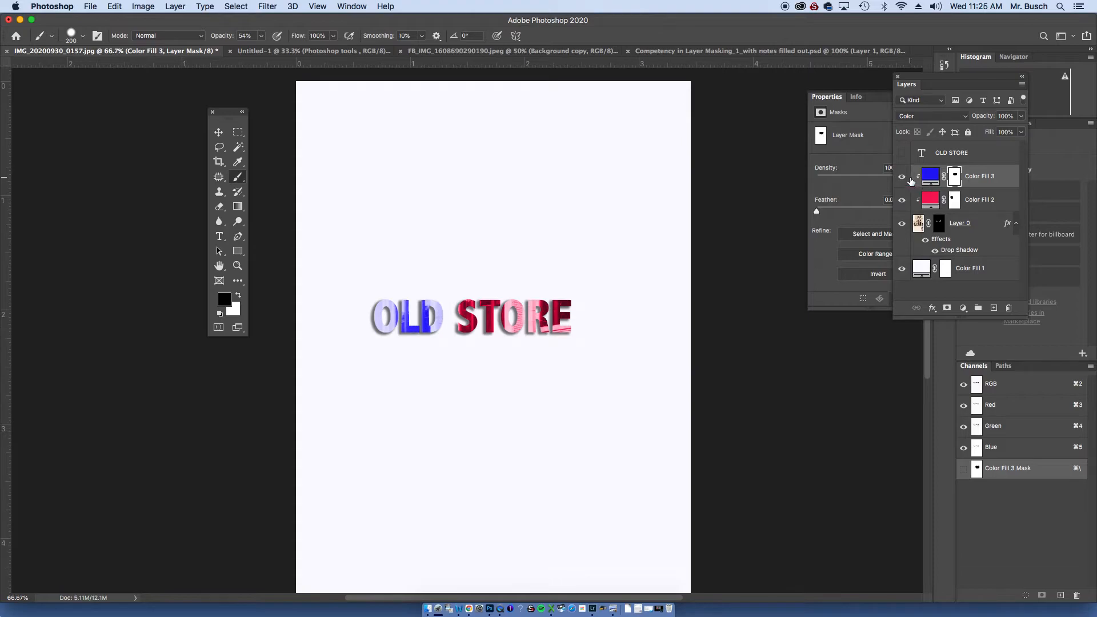
{"action": "left_click", "coordinate": [902, 177]}
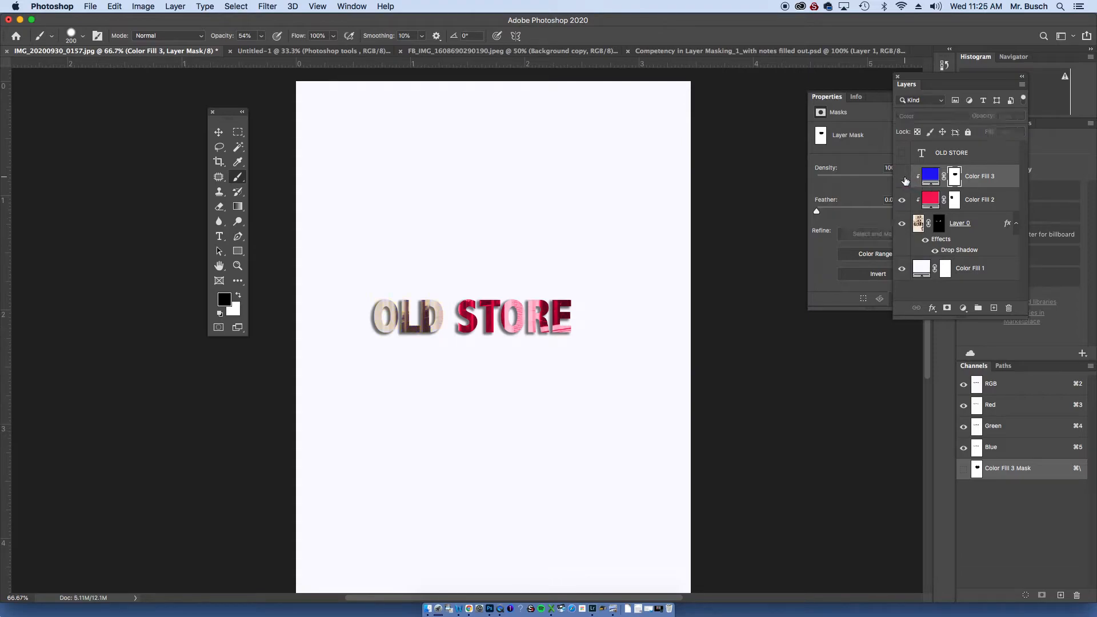
{"action": "left_click", "coordinate": [903, 178]}
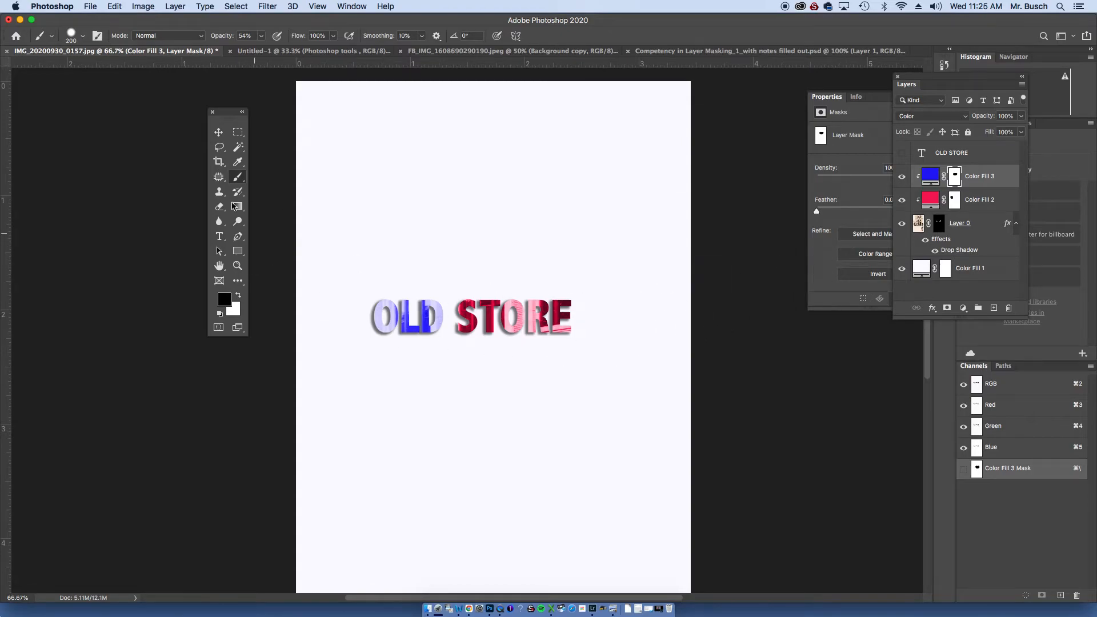
{"action": "key", "text": "v"}
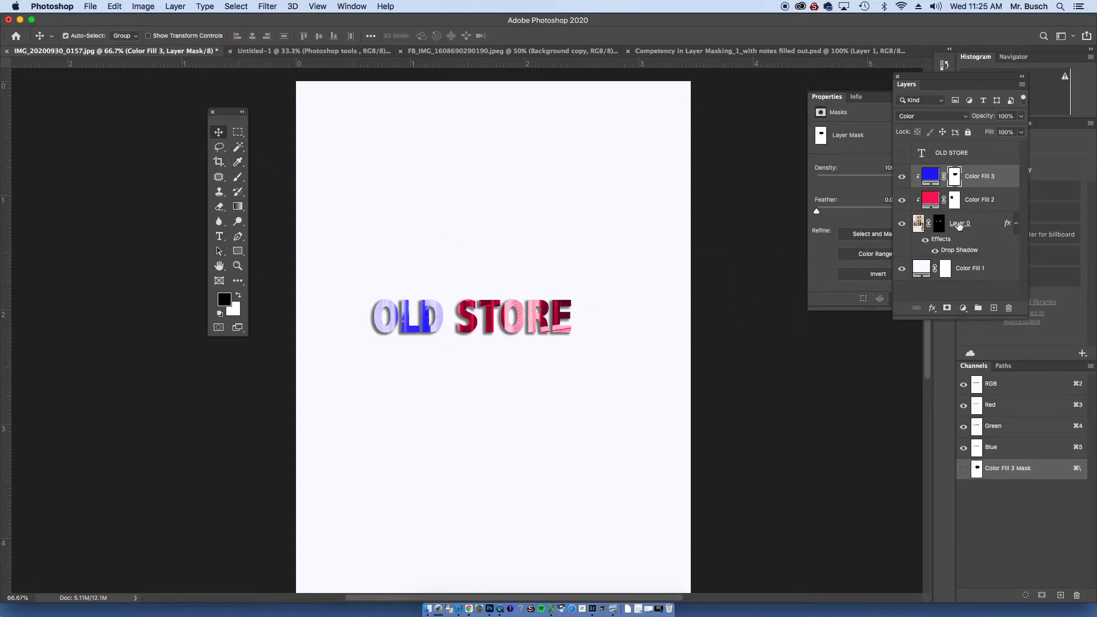
{"action": "key", "text": "super+t"}
{"action": "left_click_drag", "start_coordinate": [441, 265], "coordinate": [336, 207]}
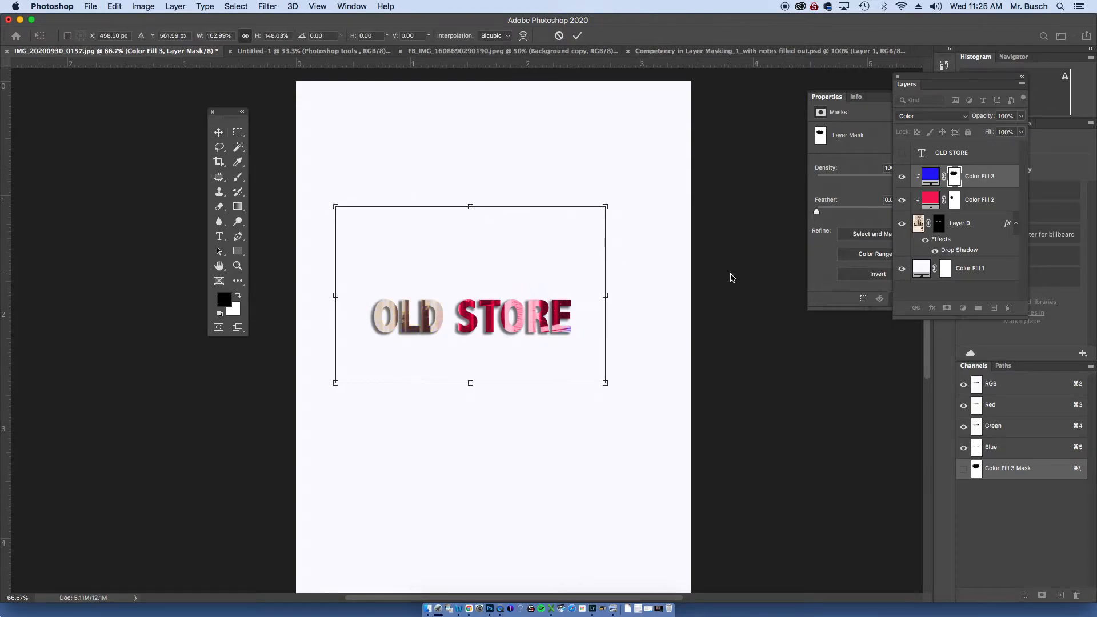
{"action": "key", "text": "Return"}
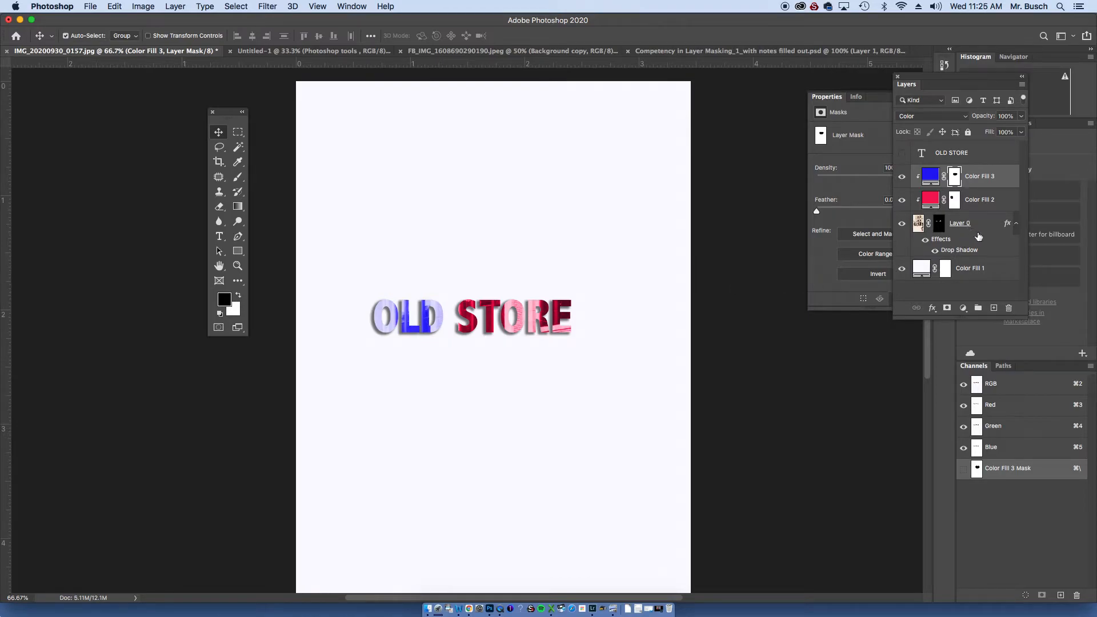
- Put the blue fill, red fill, masked photo and background fill layers into one group
{"action": "left_click", "coordinate": [980, 266], "text": "shift"}
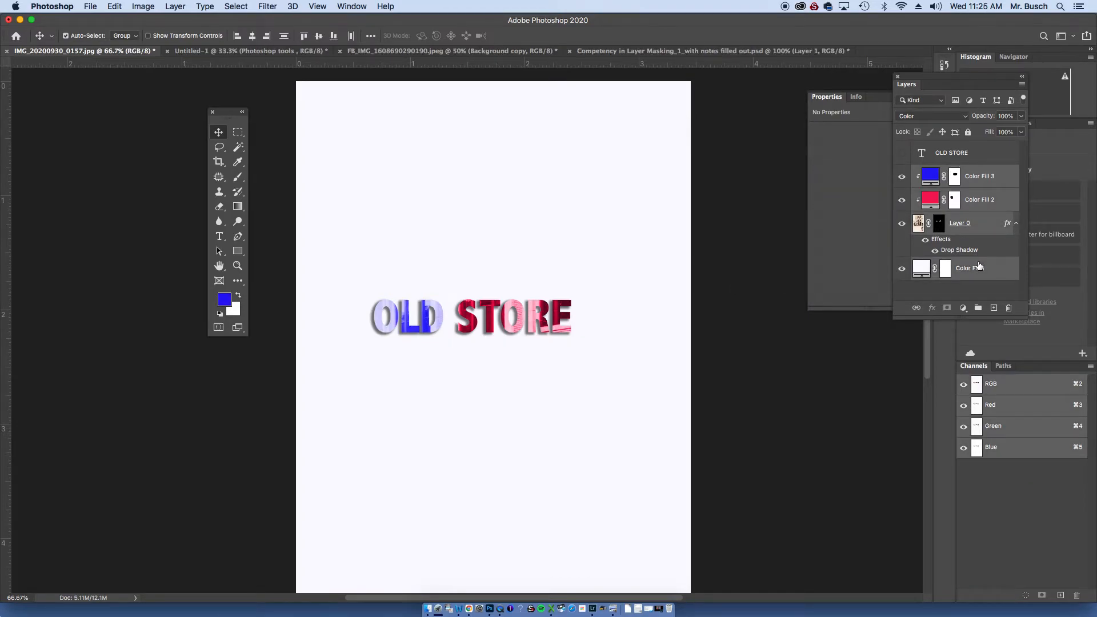
{"action": "left_click", "coordinate": [979, 177]}
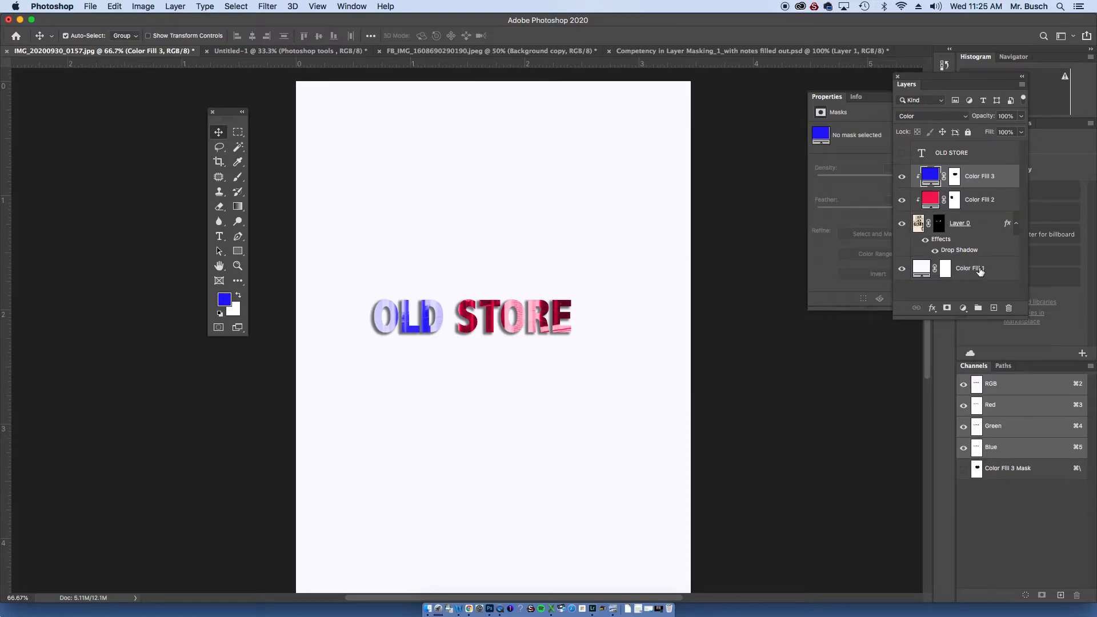
{"action": "left_click", "coordinate": [980, 271], "text": "shift"}
{"action": "left_click", "coordinate": [979, 308]}
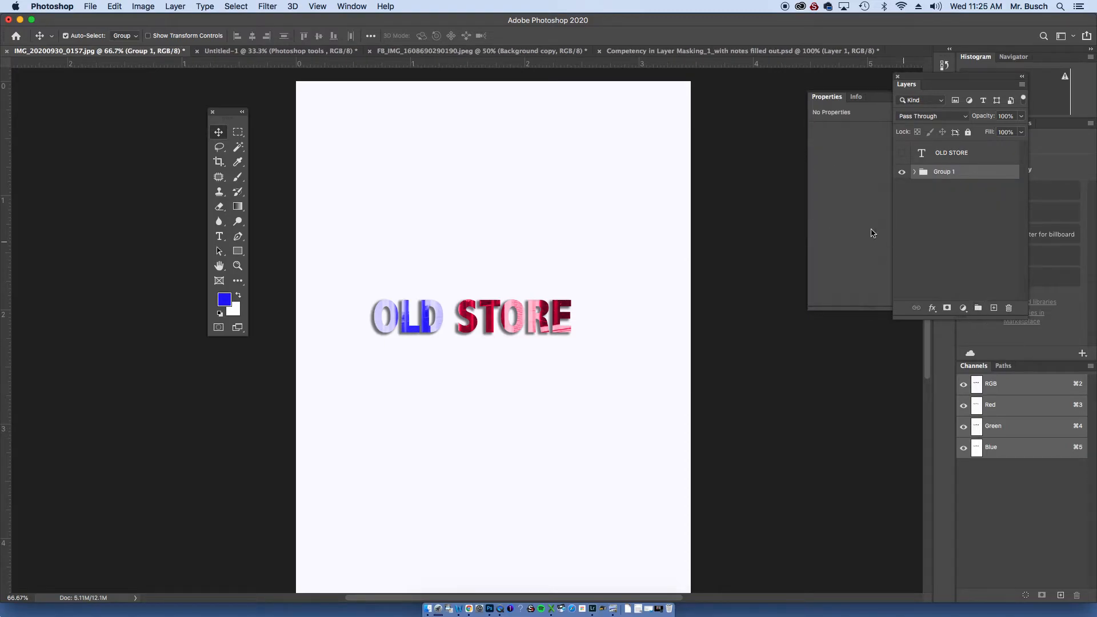
- Scale the whole group to about 164% and place the OLD STORE lettering across the upper part of the page
{"action": "left_click_drag", "start_coordinate": [471, 327], "coordinate": [491, 302]}
{"action": "key", "text": "super+t"}
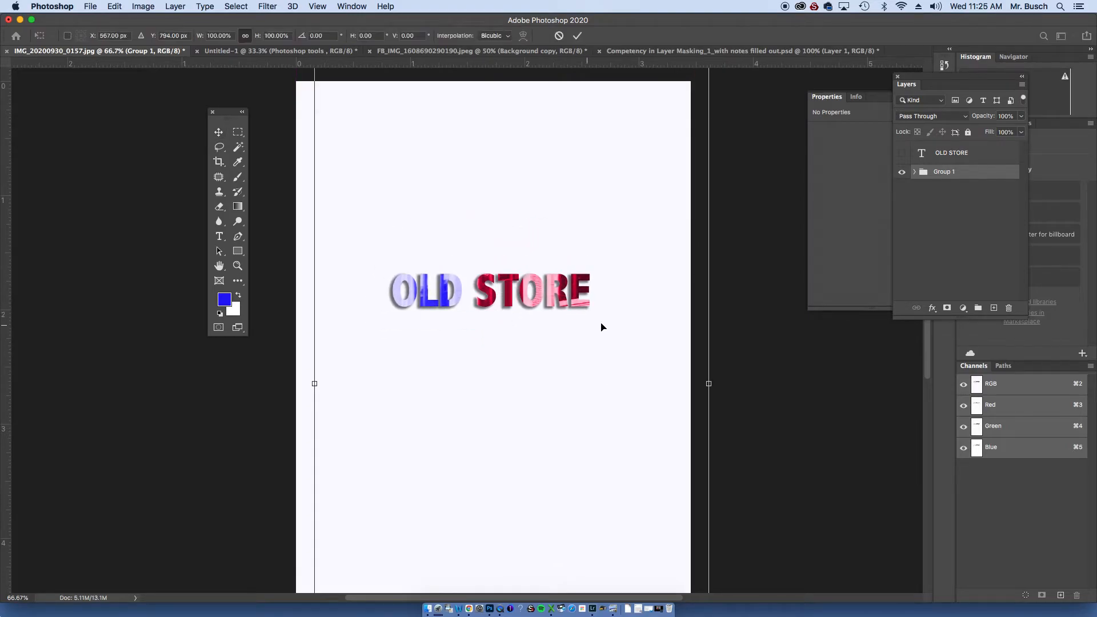
{"action": "key", "text": "super+minus"}
{"action": "key", "text": "super+minus"}
{"action": "key", "text": "super+minus"}
{"action": "key", "text": "super+minus"}
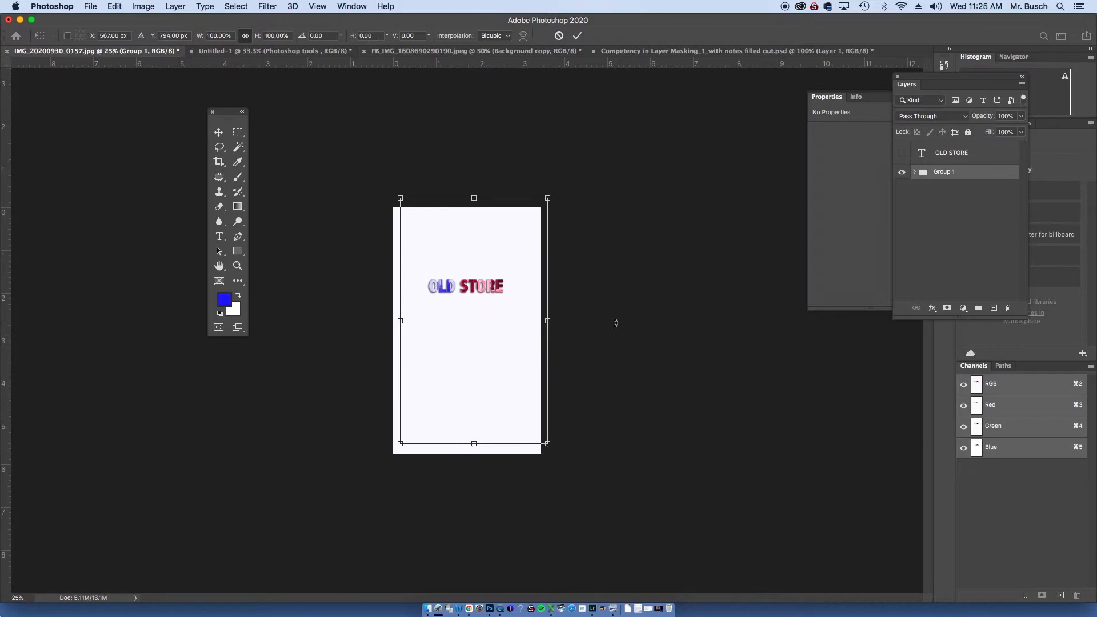
{"action": "left_click_drag", "start_coordinate": [423, 406], "coordinate": [357, 509]}
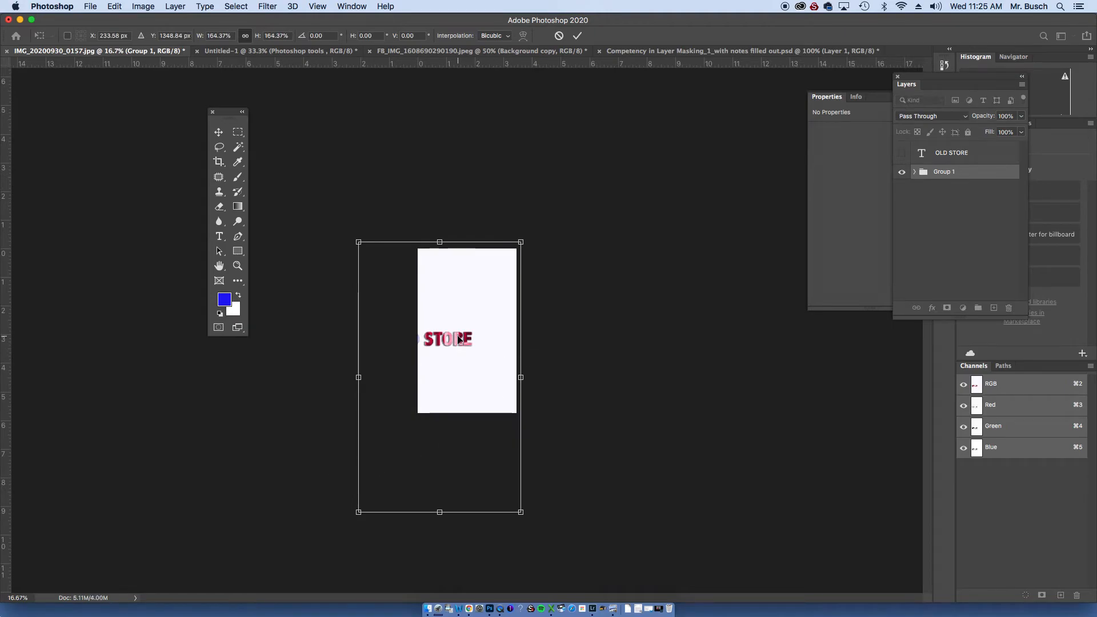
{"action": "left_click_drag", "start_coordinate": [462, 339], "coordinate": [500, 281]}
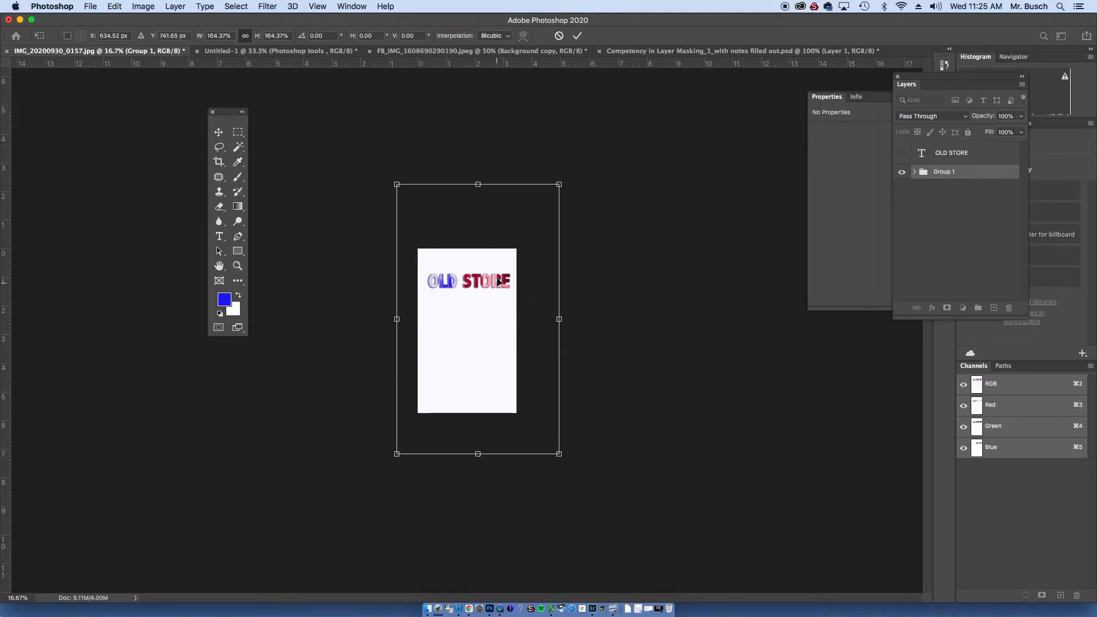
{"action": "key", "text": "Return"}
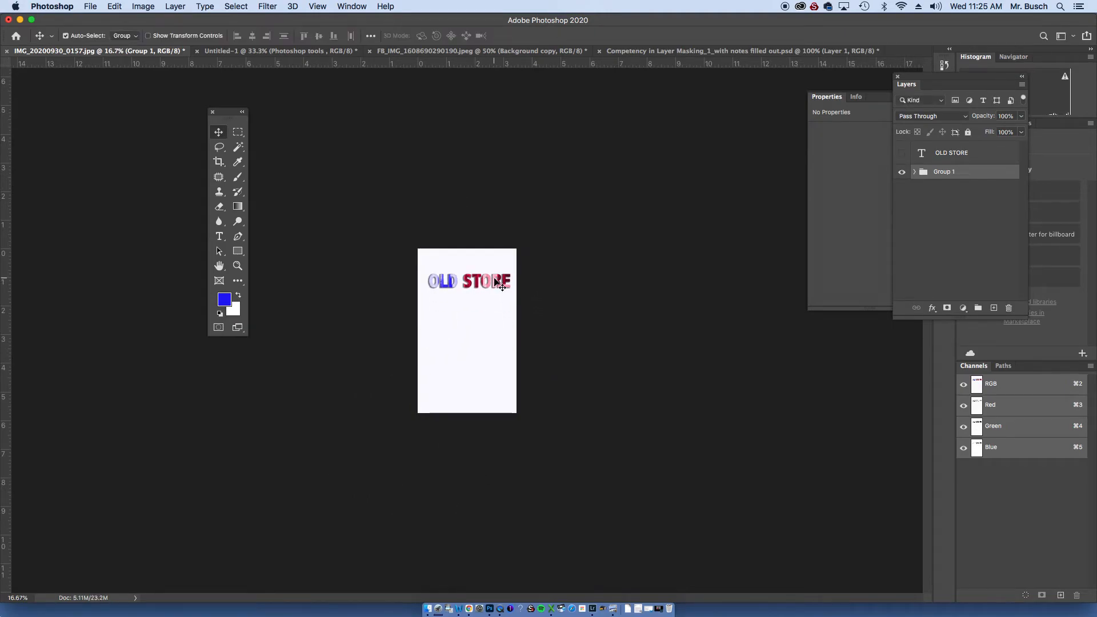
- Add a black letter M at 91 pt below OLD STORE and move it towards the page's left margin
{"action": "key", "text": "super+equal"}
{"action": "key", "text": "super+equal"}
{"action": "key", "text": "super+equal"}
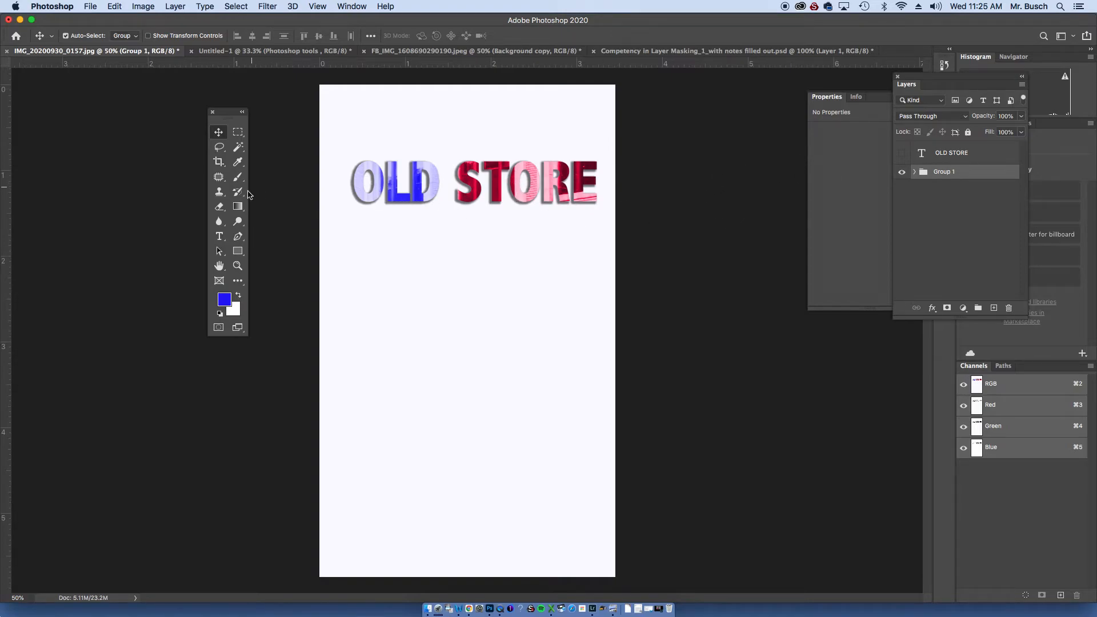
{"action": "left_click", "coordinate": [220, 236]}
{"action": "left_click_drag", "start_coordinate": [343, 277], "coordinate": [585, 363]}
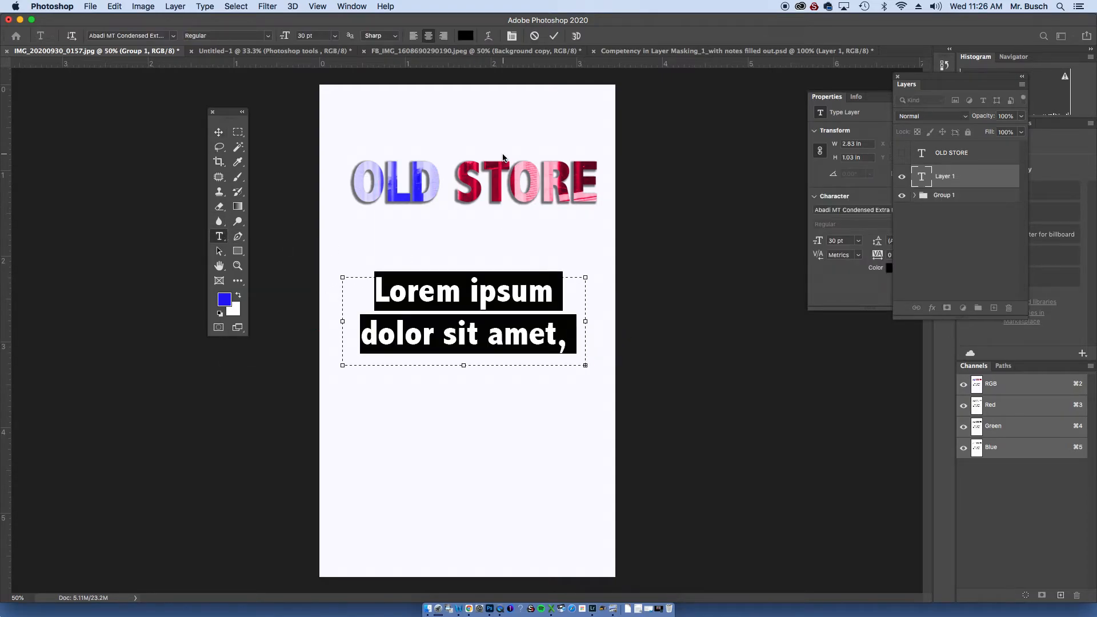
{"action": "type", "text": "M"}
{"action": "key", "text": "super+a"}
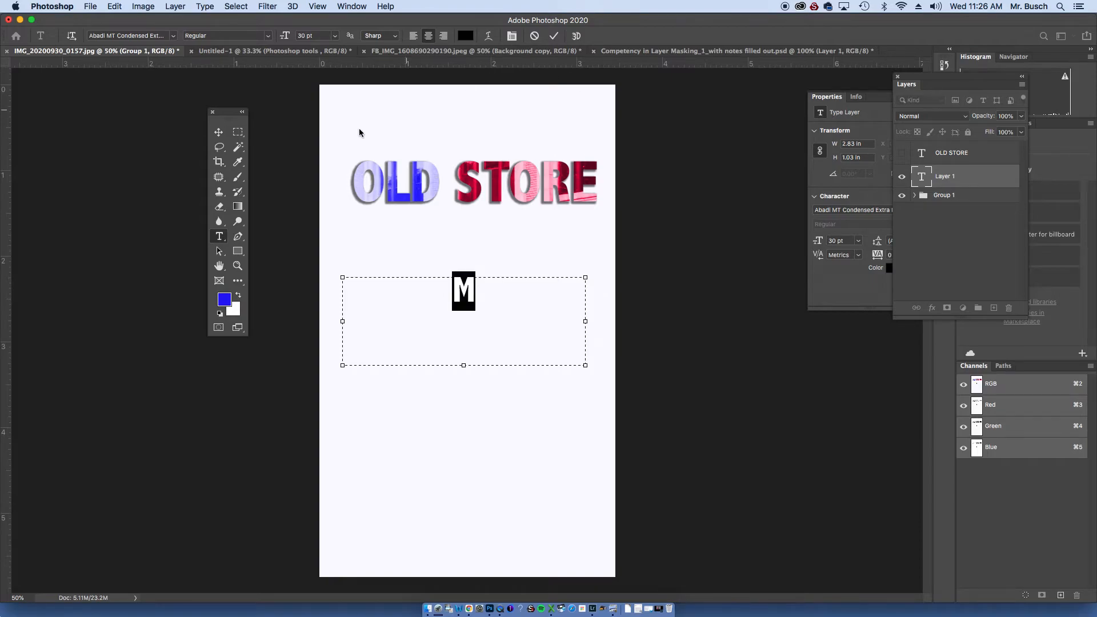
{"action": "left_click_drag", "start_coordinate": [283, 36], "coordinate": [317, 38]}
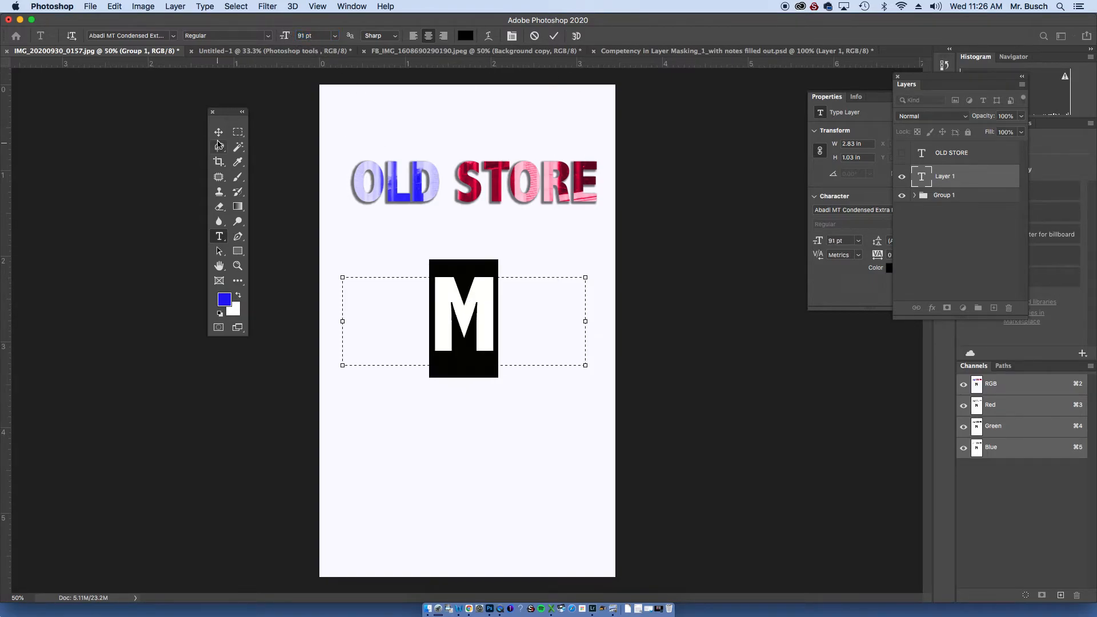
{"action": "left_click", "coordinate": [219, 132]}
{"action": "left_click_drag", "start_coordinate": [455, 325], "coordinate": [380, 325]}
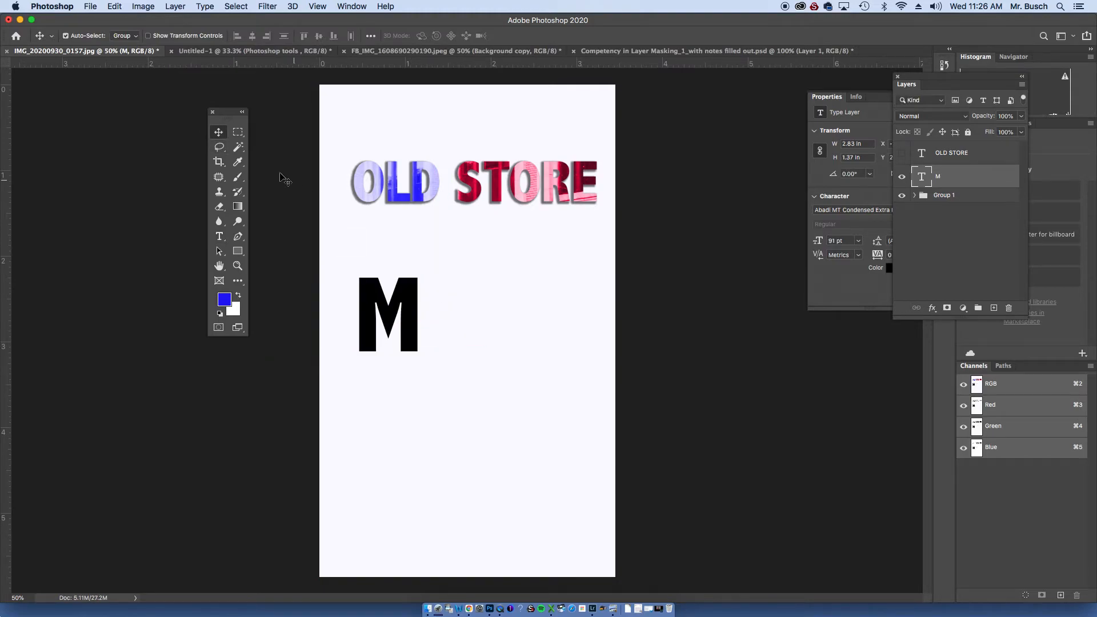
- Add a letter A as its own text layer beside the M at the same 91 pt size
{"action": "left_click", "coordinate": [219, 236]}
{"action": "left_click_drag", "start_coordinate": [430, 284], "coordinate": [508, 355]}
{"action": "type", "text": "A"}
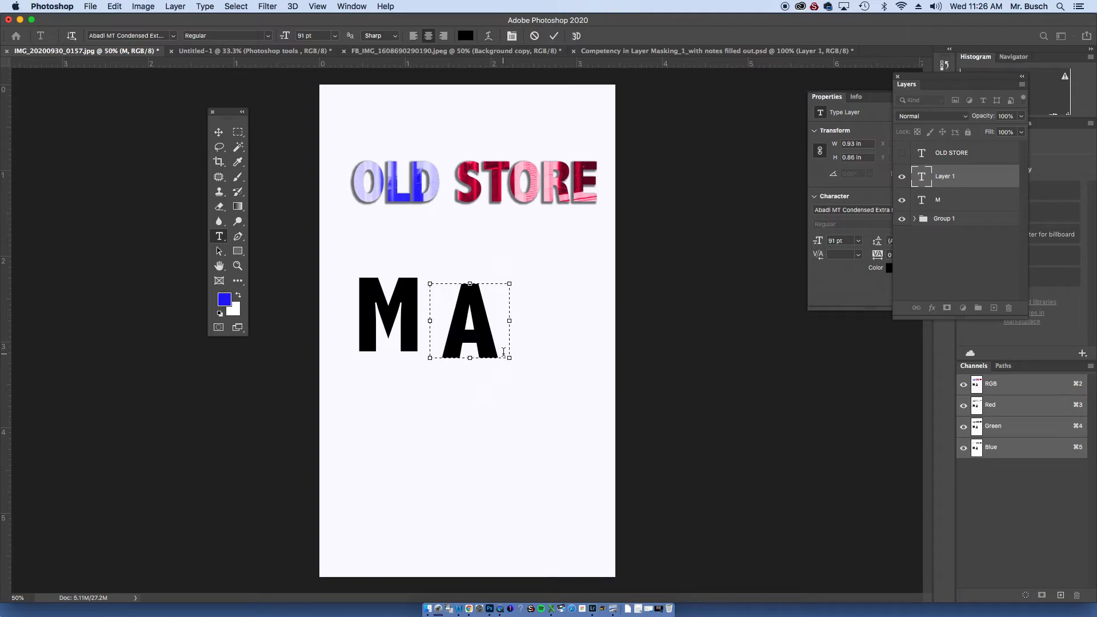
{"action": "left_click", "coordinate": [219, 132]}
- Line the A up beside the M, and duplicate it to the right as a letter T
{"action": "left_click_drag", "start_coordinate": [466, 297], "coordinate": [504, 316]}
{"action": "left_click", "coordinate": [220, 236]}
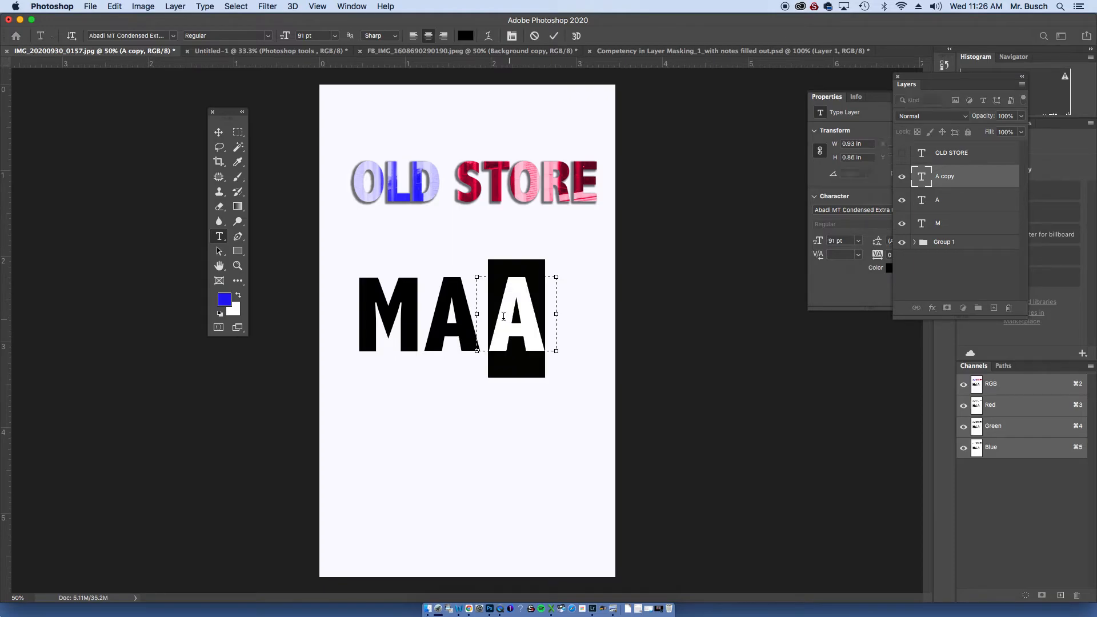
{"action": "type", "text": "T"}
- Duplicate the letter T to the right, level with the other letters
{"action": "left_click", "coordinate": [218, 132]}
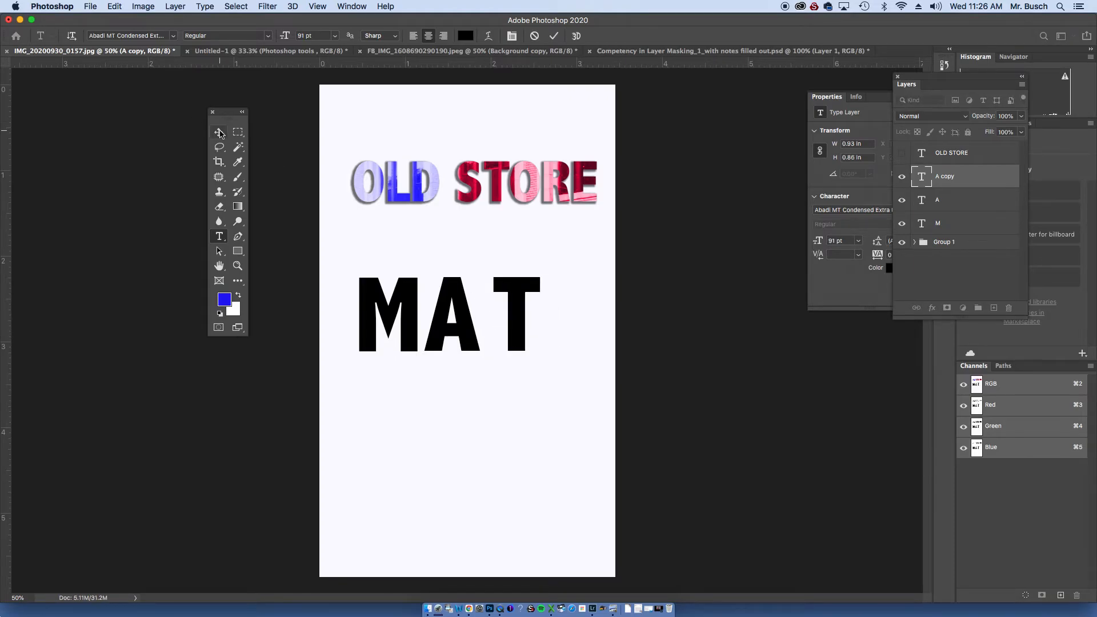
{"action": "left_click_drag", "start_coordinate": [522, 336], "coordinate": [581, 336]}
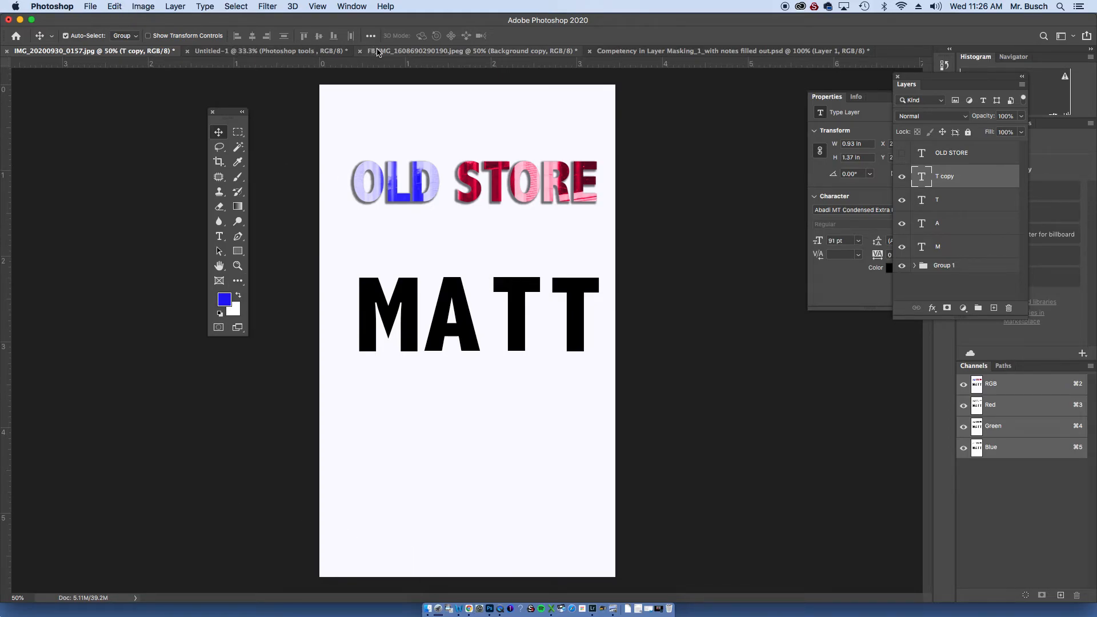
- Open the Citylandscape_pentool image from the Jumanji folder of the Jumanji Project, inside Graphics 1 > Photoshop
{"action": "left_click", "coordinate": [91, 6]}
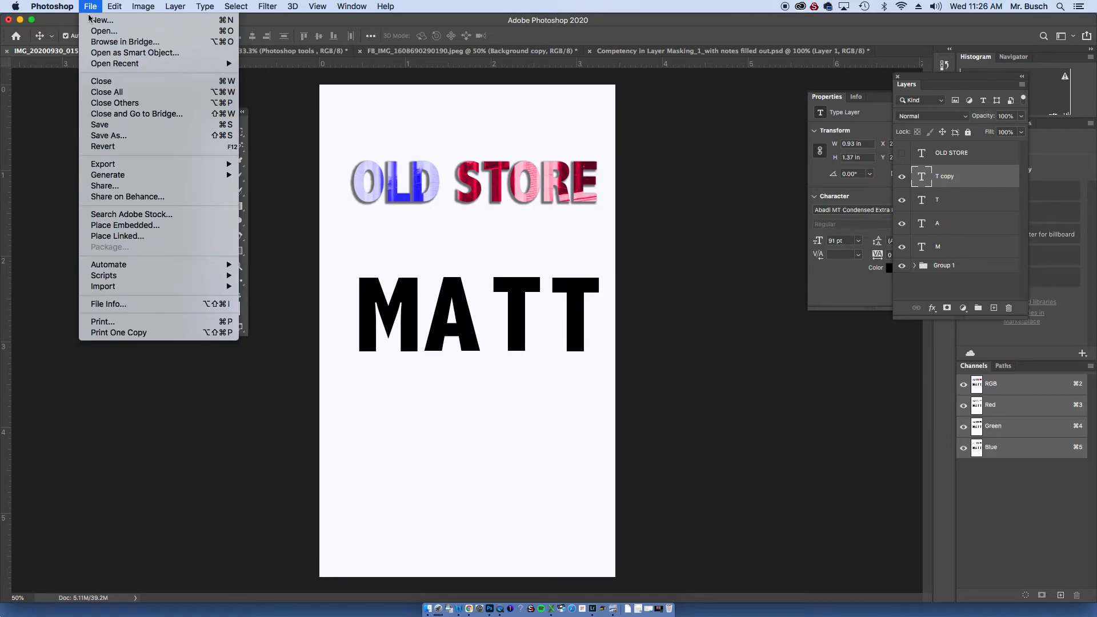
{"action": "left_click", "coordinate": [98, 32]}
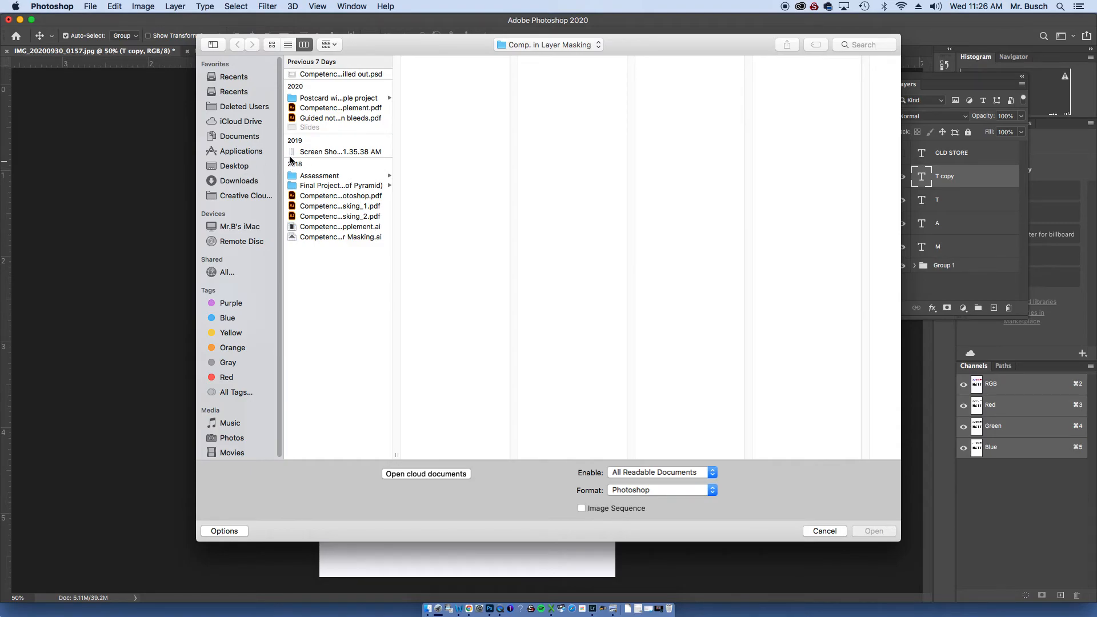
{"action": "left_click", "coordinate": [530, 46]}
{"action": "left_click", "coordinate": [531, 74]}
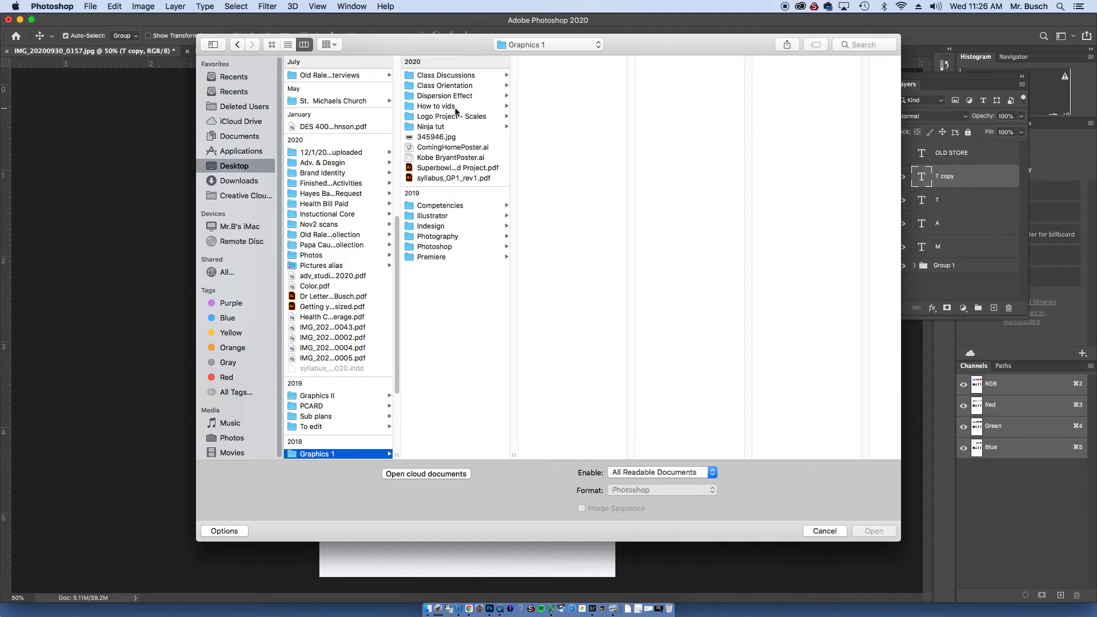
{"action": "left_click", "coordinate": [462, 235]}
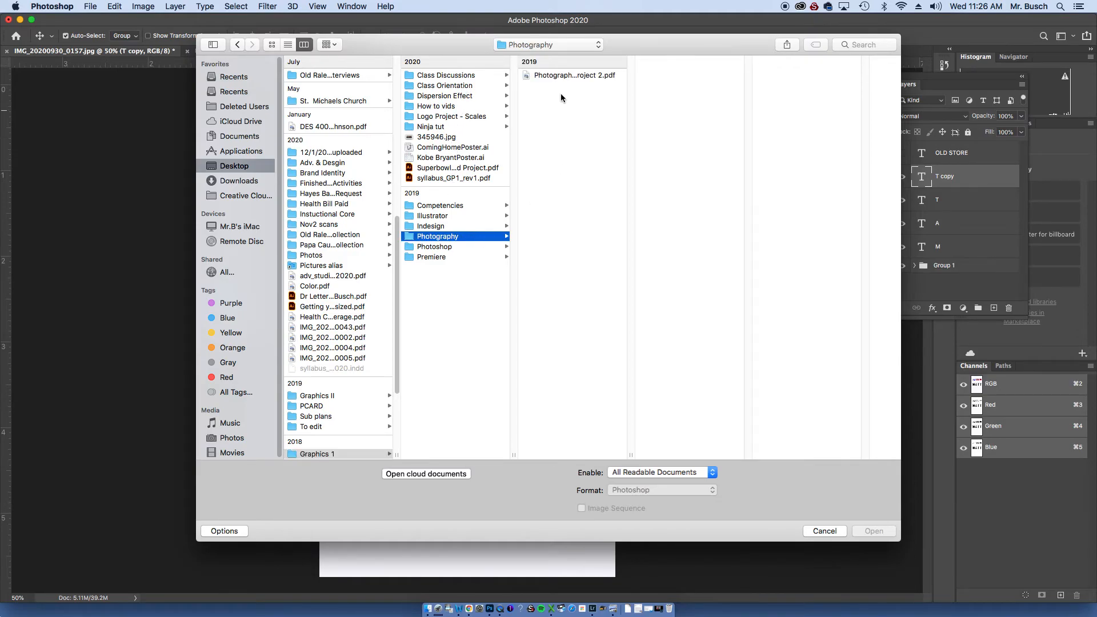
{"action": "left_click", "coordinate": [451, 248]}
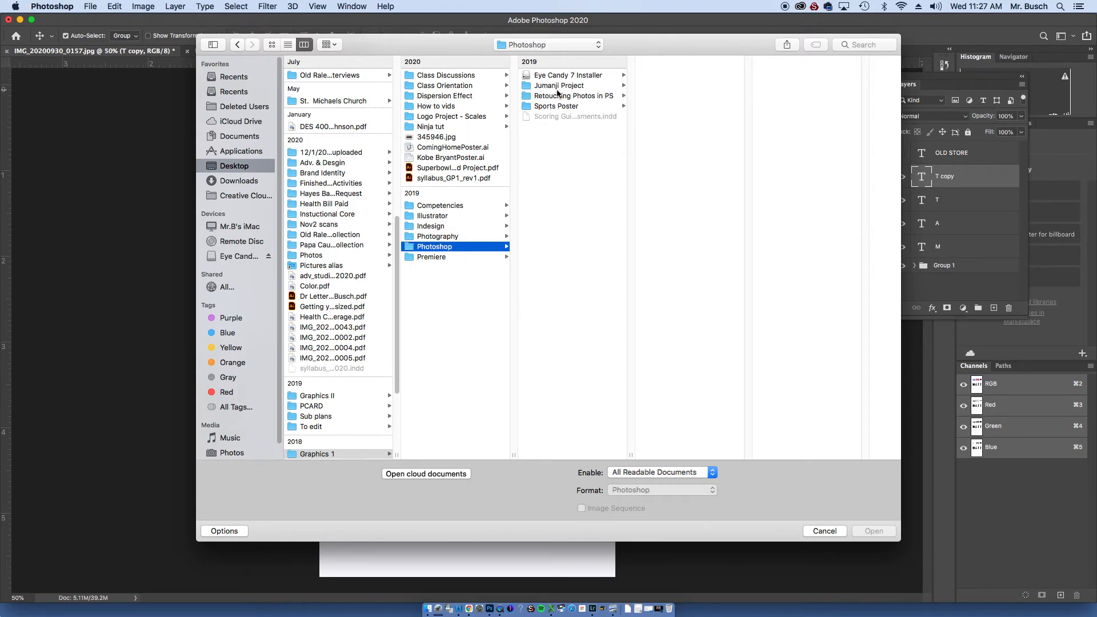
{"action": "left_click", "coordinate": [559, 86]}
{"action": "left_click", "coordinate": [668, 86]}
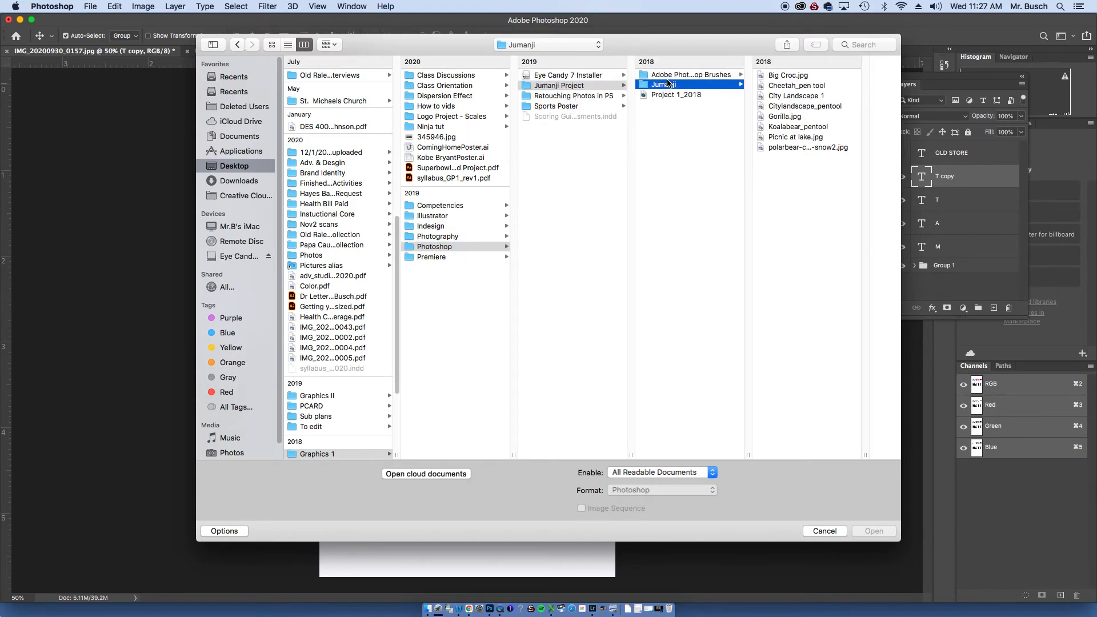
{"action": "left_click", "coordinate": [793, 106]}
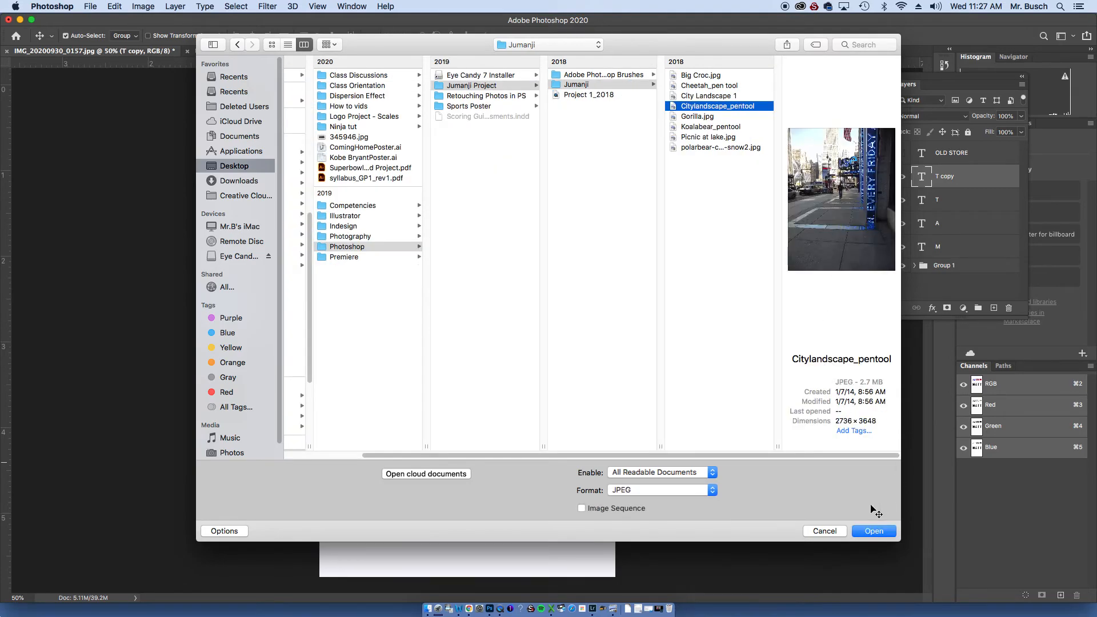
{"action": "left_click", "coordinate": [871, 533]}
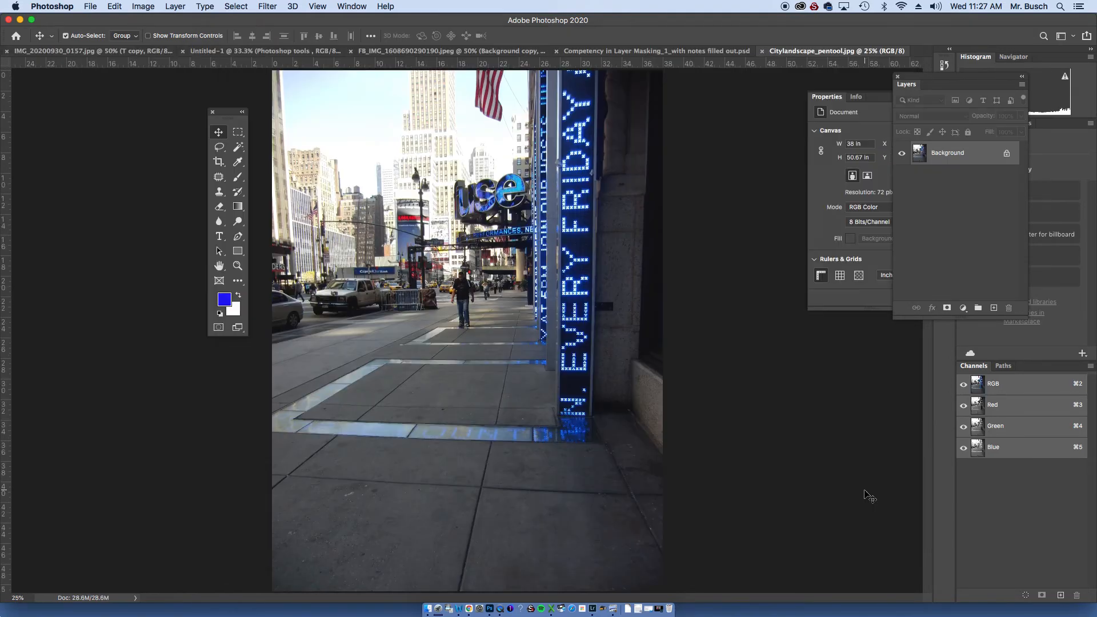
- Copy the entire city photo and paste it into the IMG_20200930_0157.jpg document above the letter layers
{"action": "key", "text": "super+a"}
{"action": "key", "text": "super+c"}
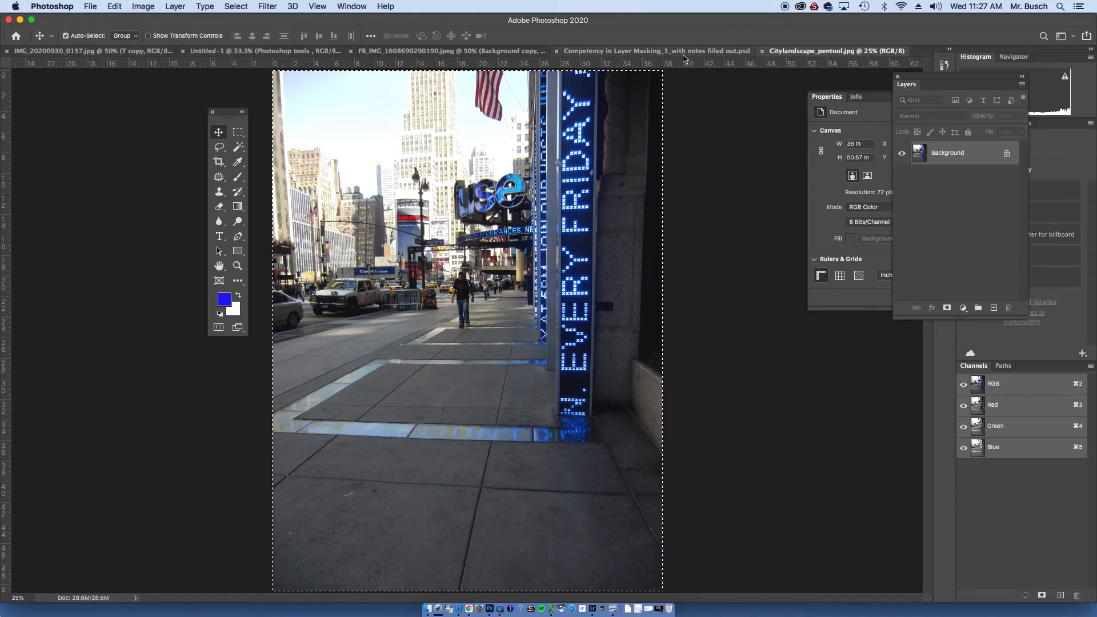
{"action": "left_click", "coordinate": [600, 51]}
{"action": "left_click", "coordinate": [366, 51]}
{"action": "left_click", "coordinate": [241, 51]}
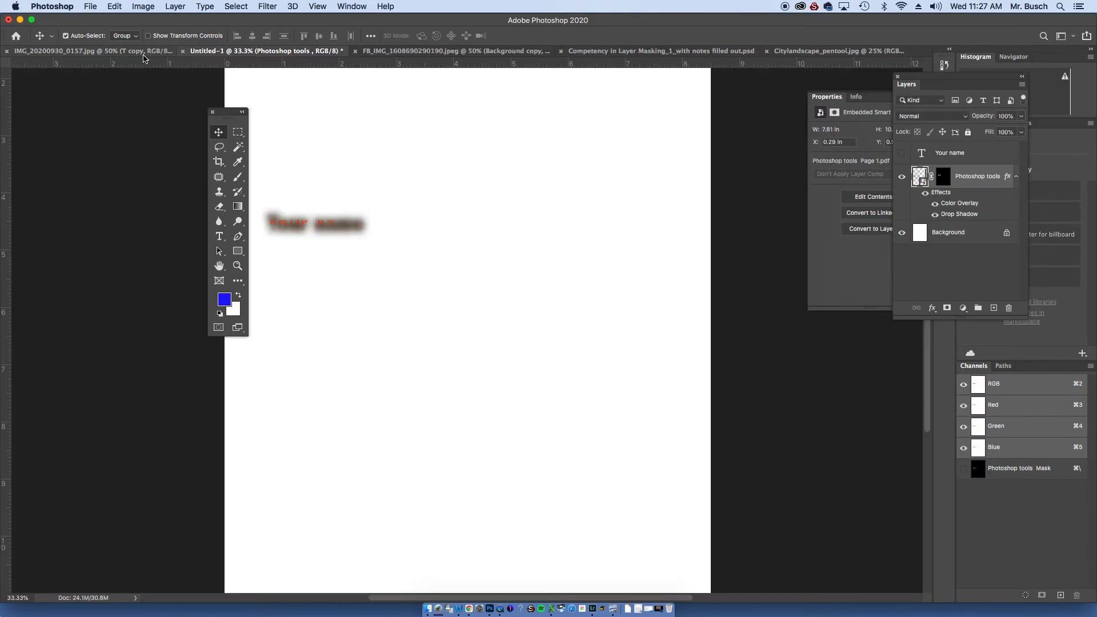
{"action": "left_click", "coordinate": [140, 51]}
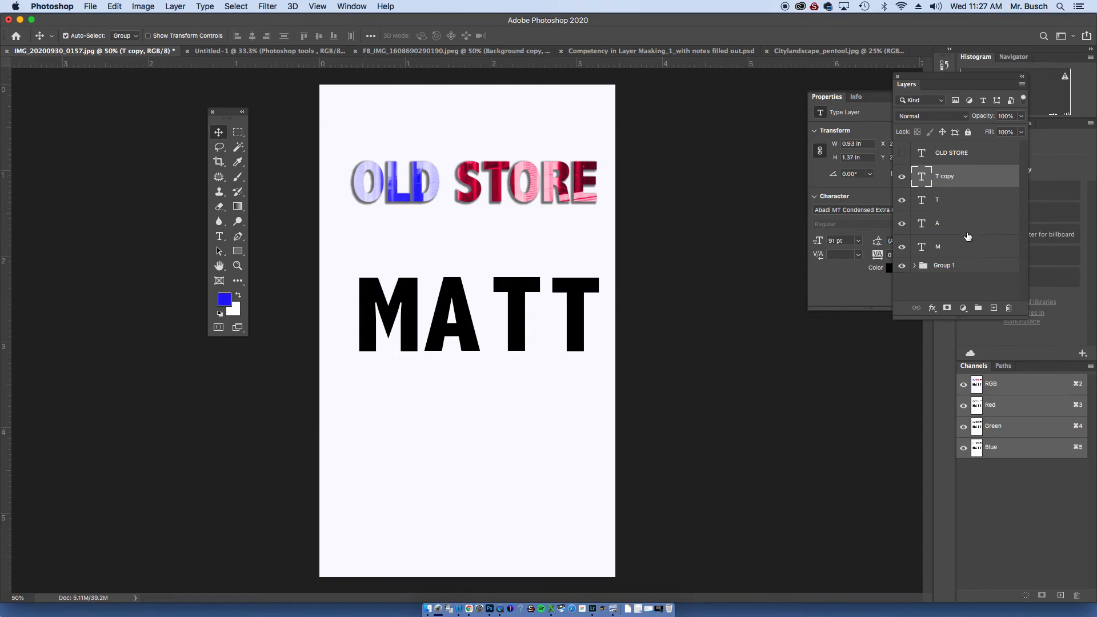
{"action": "key", "text": "super+v"}
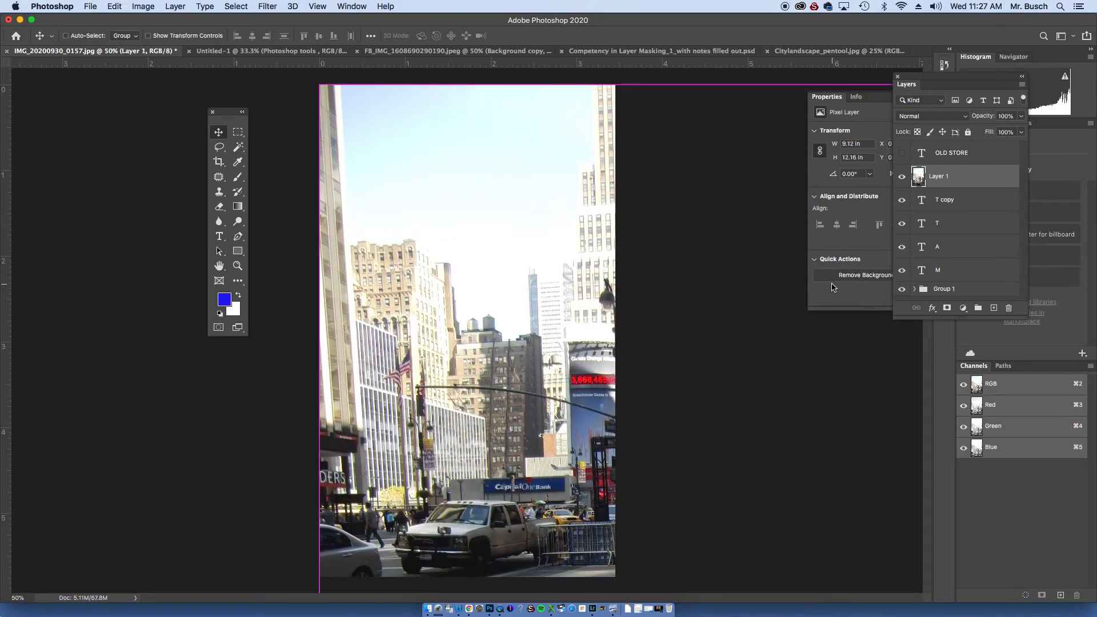
- Scale the pasted city photo down to about 14% and position it over the letter M
{"action": "key", "text": "super+minus"}
{"action": "key", "text": "super+minus"}
{"action": "key", "text": "super+minus"}
{"action": "key", "text": "super+minus"}
{"action": "key", "text": "super+minus"}
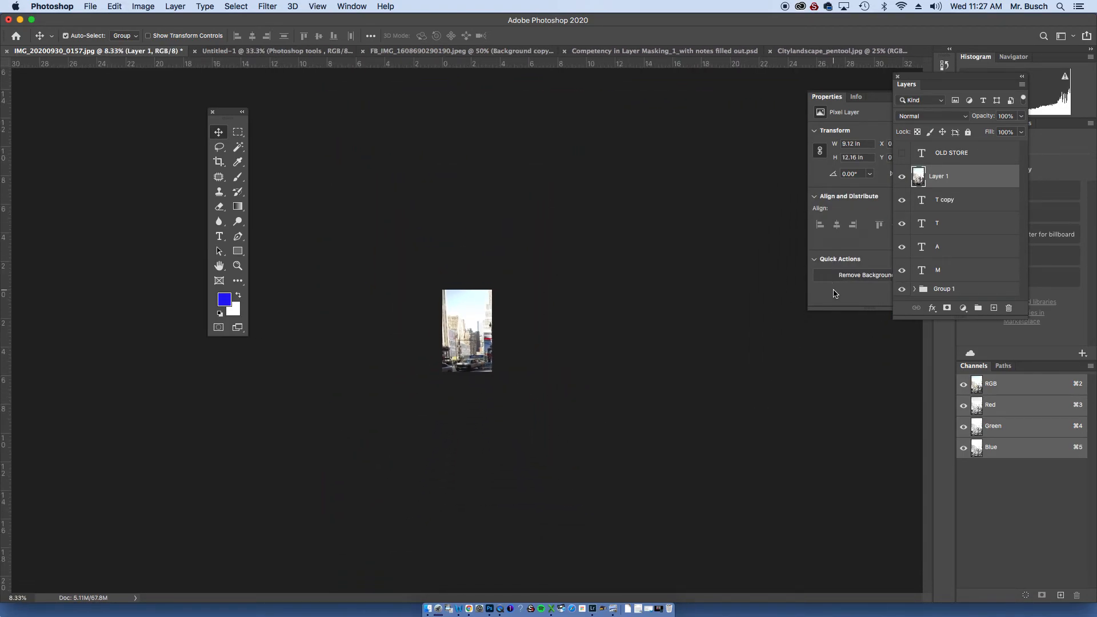
{"action": "key", "text": "super+t"}
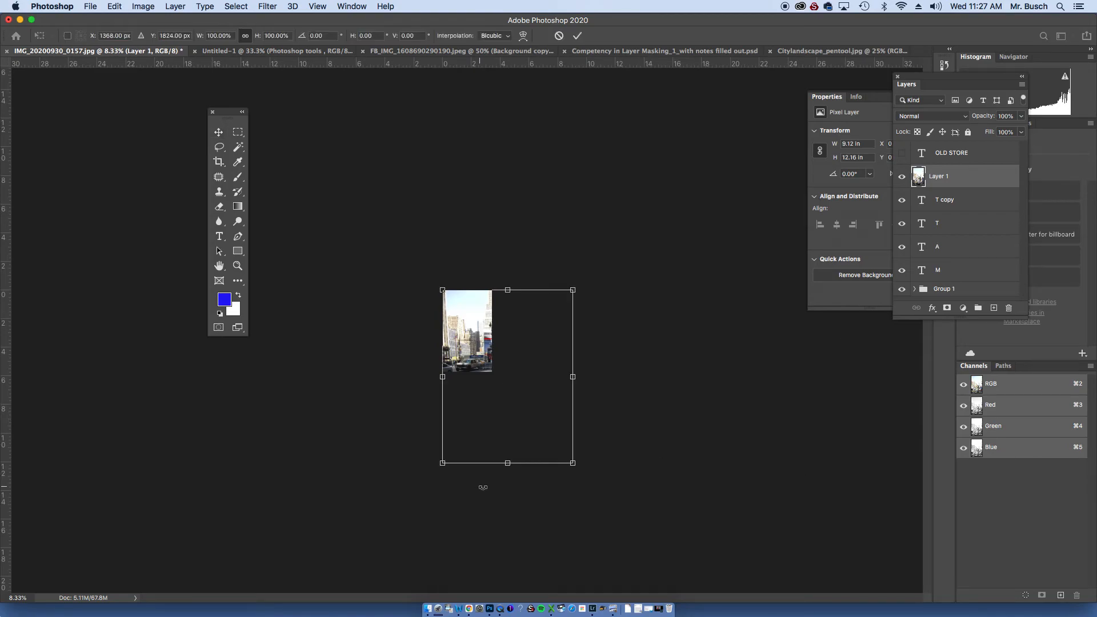
{"action": "left_click_drag", "start_coordinate": [574, 464], "coordinate": [454, 332]}
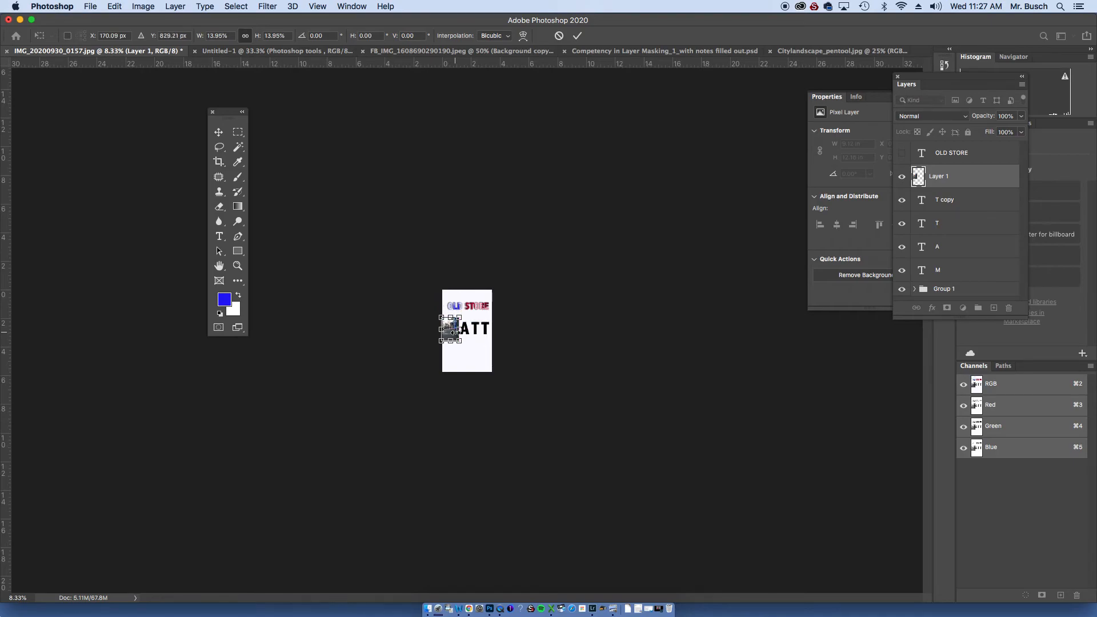
{"action": "key", "text": "Return"}
{"action": "key", "text": "super+equal"}
{"action": "key", "text": "super+equal"}
{"action": "key", "text": "super+equal"}
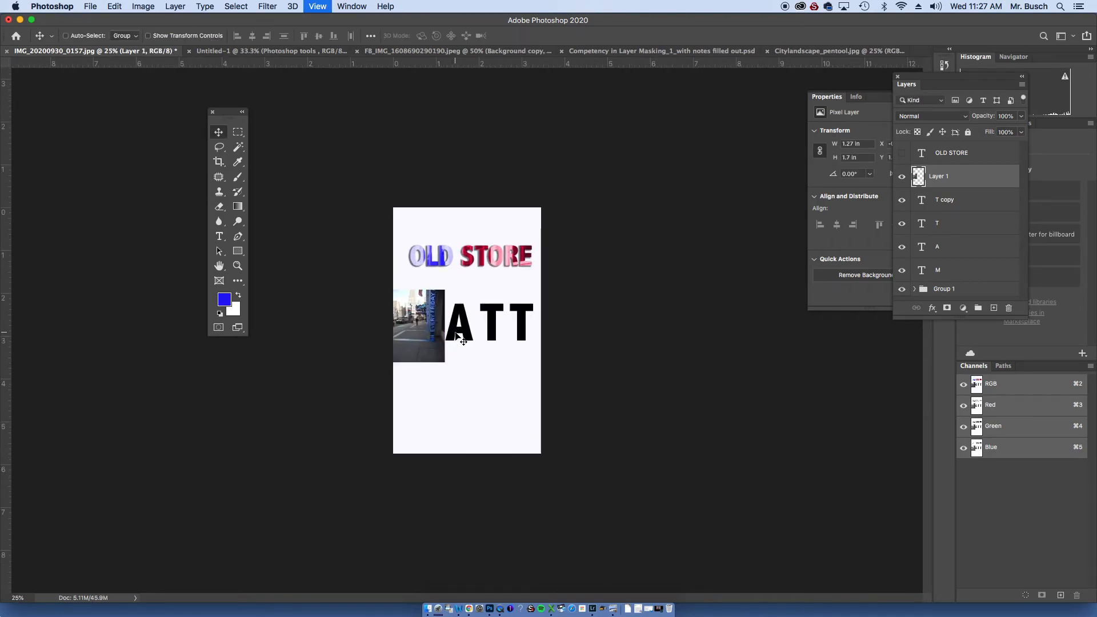
{"action": "key", "text": "super+equal"}
{"action": "left_click_drag", "start_coordinate": [407, 327], "coordinate": [413, 327]}
- Hide the city photo layer, load the letter M's outline as a selection, and hide the M text layer
{"action": "left_click", "coordinate": [902, 178]}
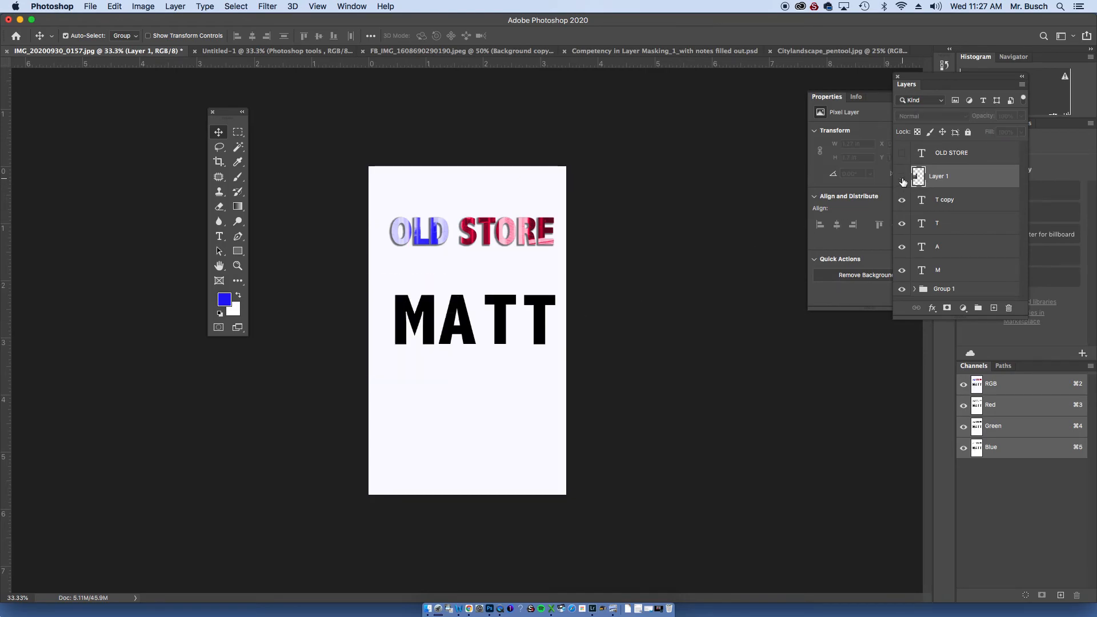
{"action": "left_click", "coordinate": [931, 273]}
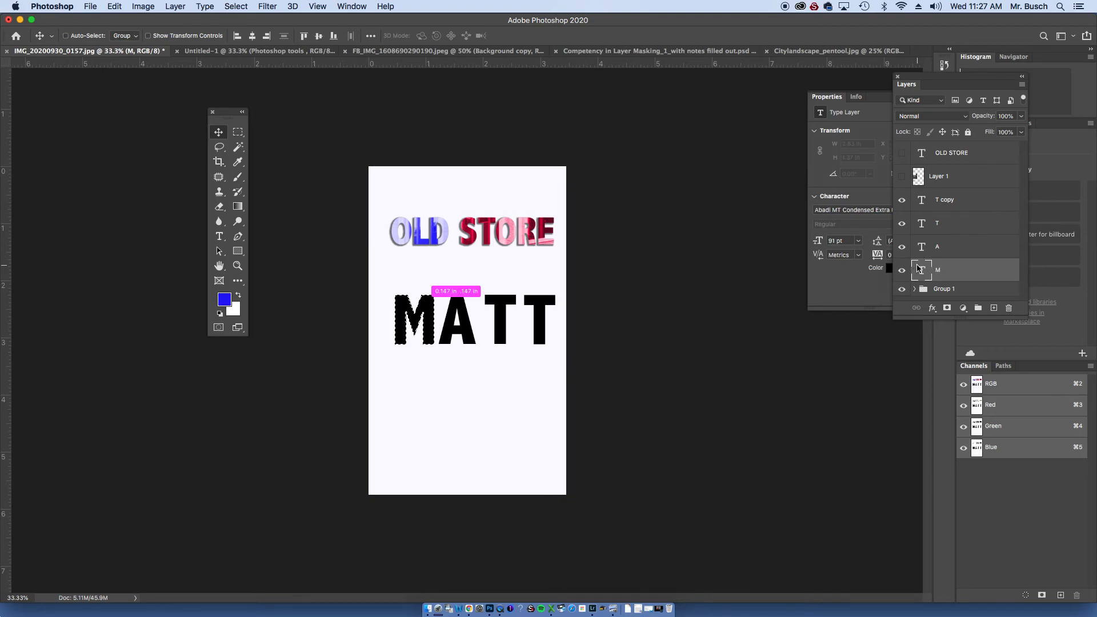
{"action": "left_click", "coordinate": [918, 277], "text": "super"}
{"action": "left_click", "coordinate": [902, 270]}
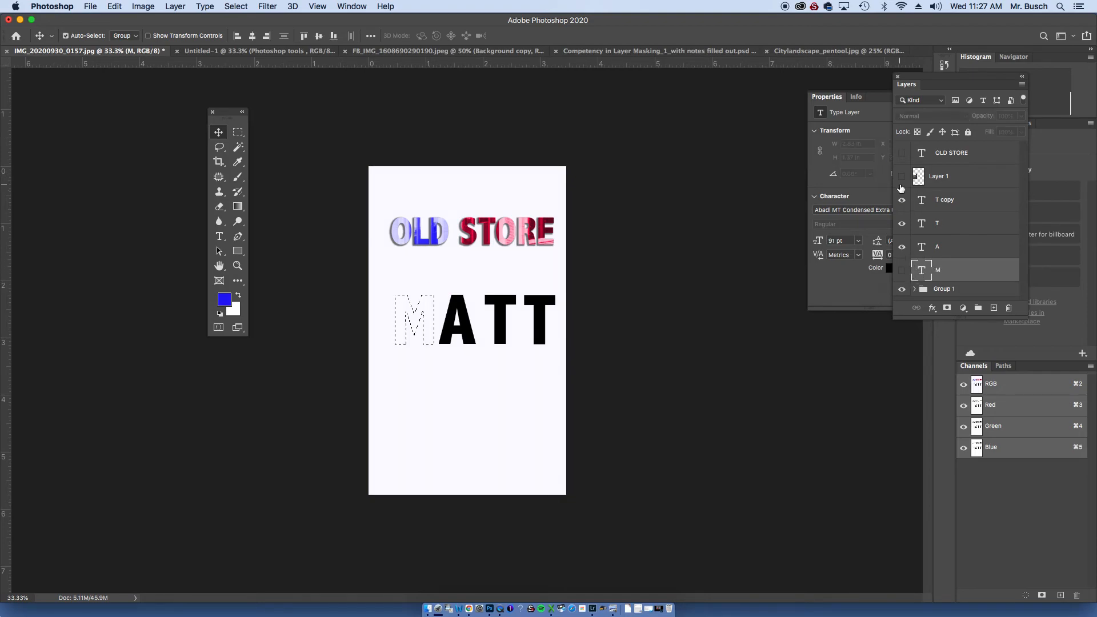
- Show the city photo layer again and mask it with the M-shaped selection
{"action": "left_click", "coordinate": [902, 178]}
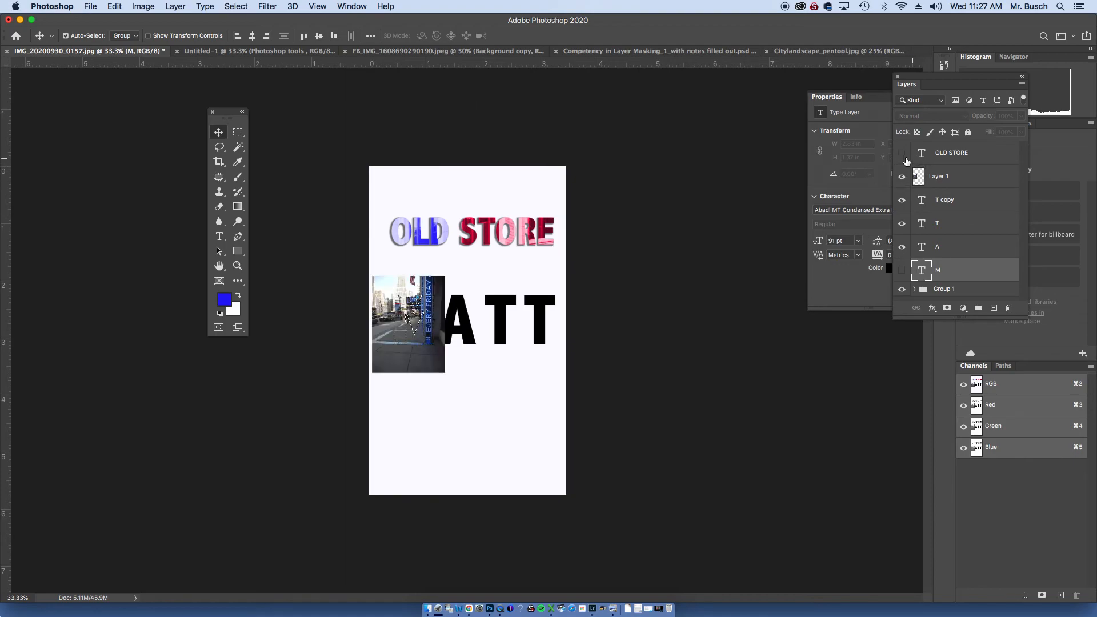
{"action": "left_click", "coordinate": [943, 177]}
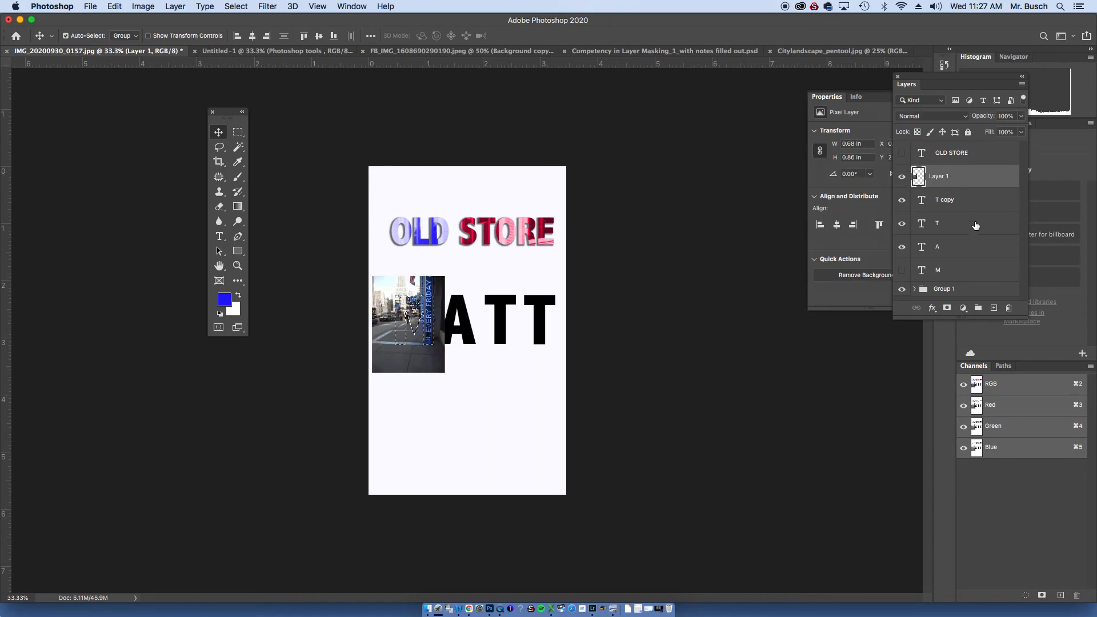
{"action": "left_click", "coordinate": [947, 308]}
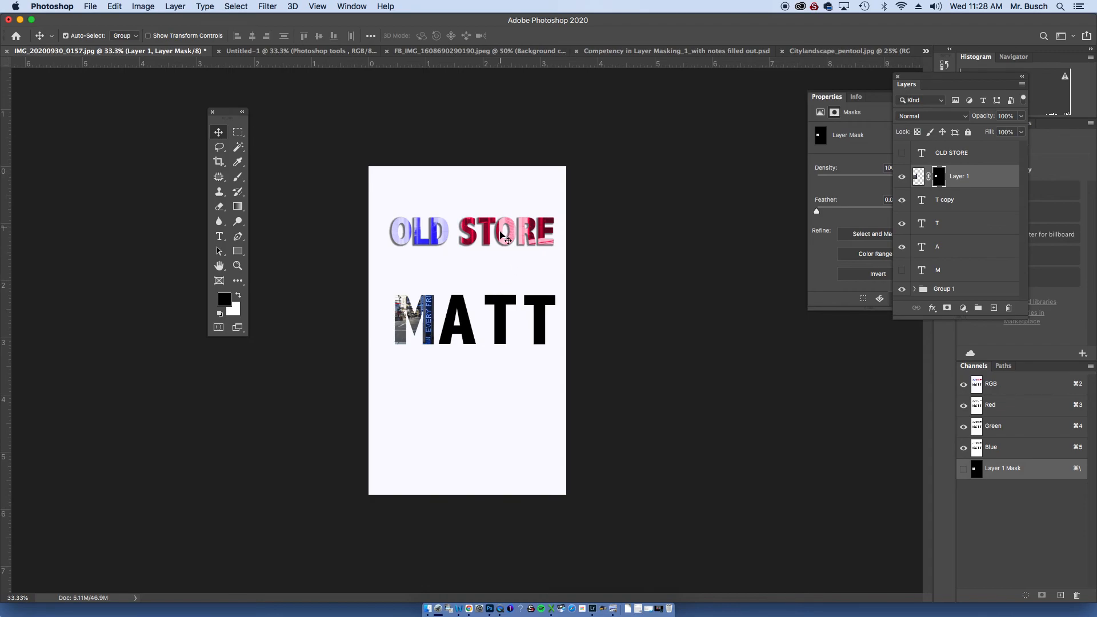
- Move the OLD STORE group down to just above the large letters, and switch to the Competency in Layer Masking document
{"action": "left_click_drag", "start_coordinate": [517, 236], "coordinate": [523, 278]}
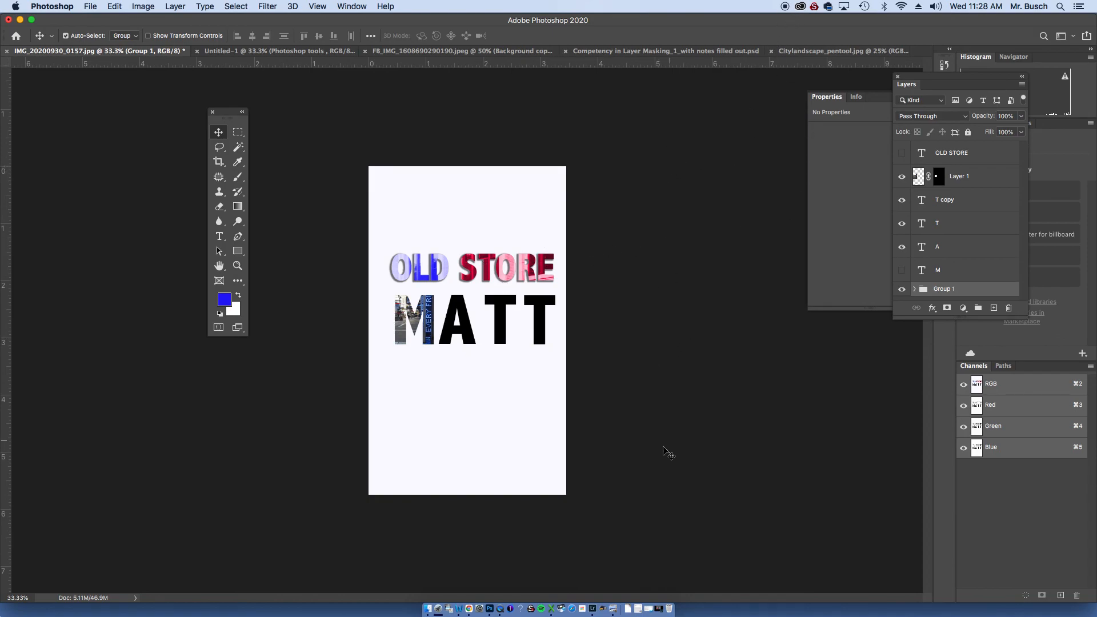
{"action": "left_click", "coordinate": [666, 51]}
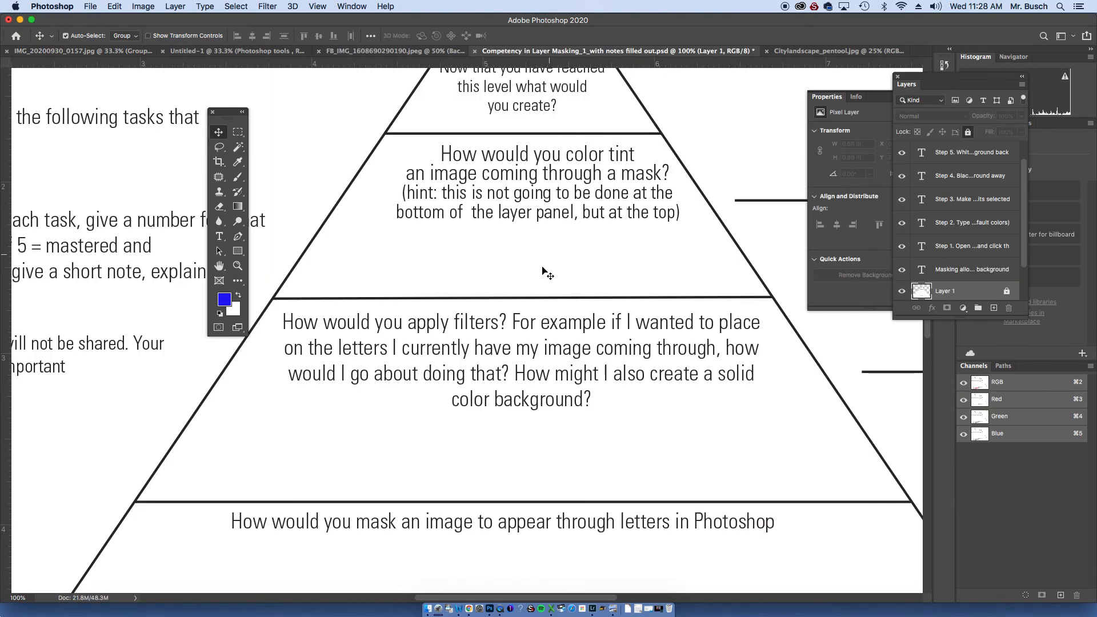